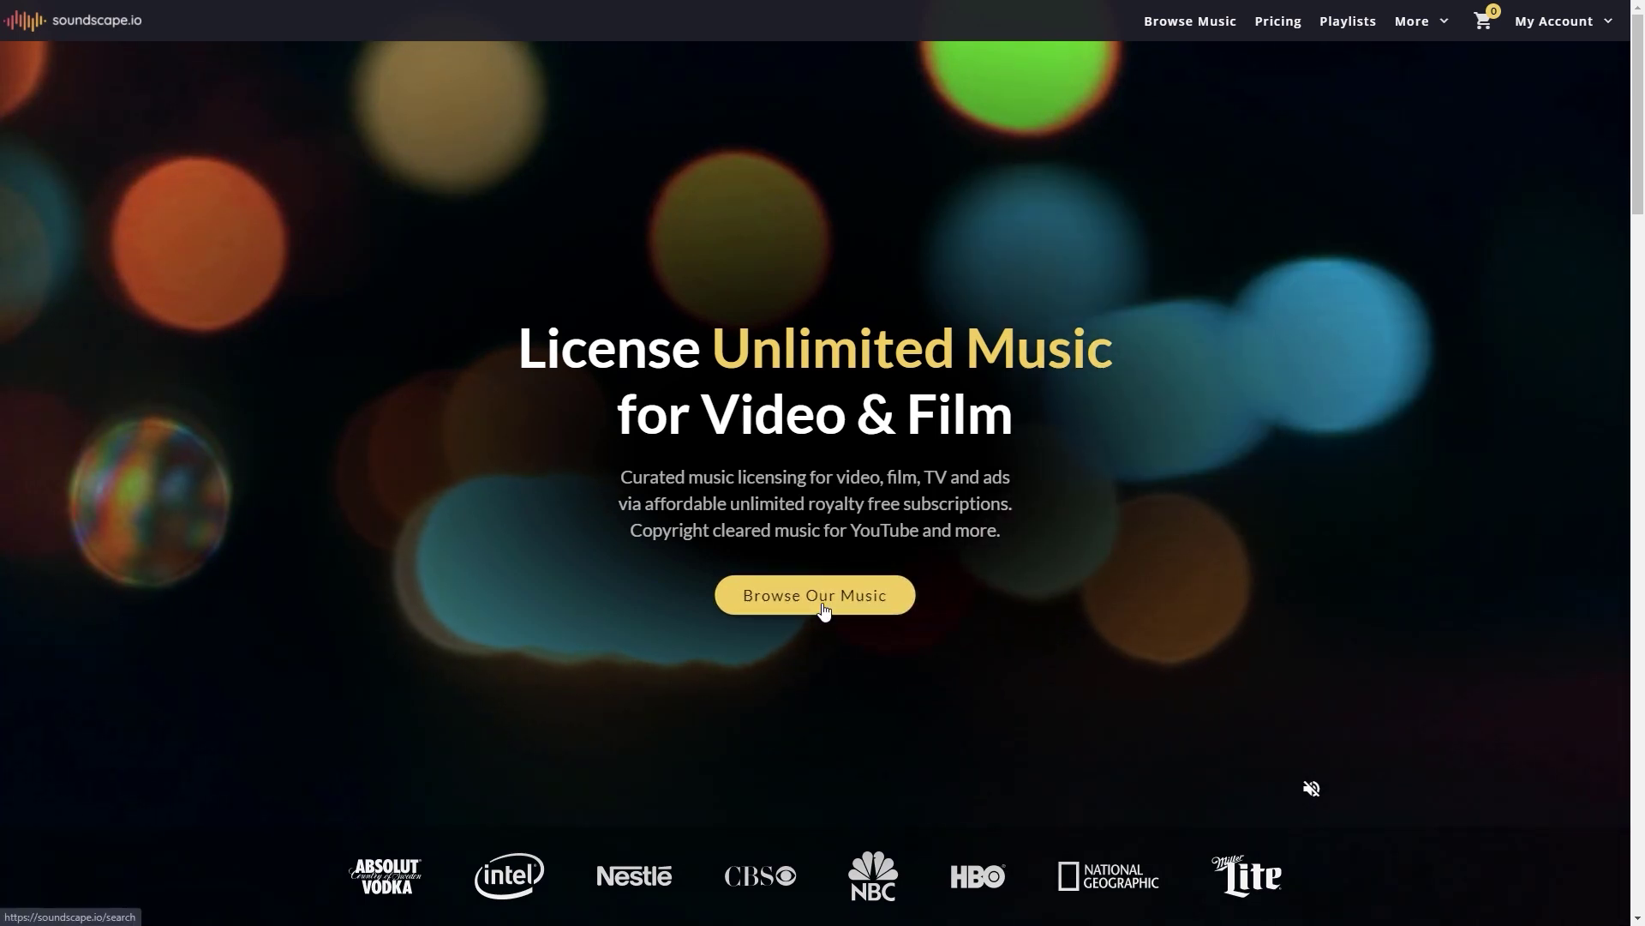
- Browse the Genre, Mood, Score and Tempo filters, then preview Never Defeated (60sec), pausing at 0:17
left_click(823, 614)
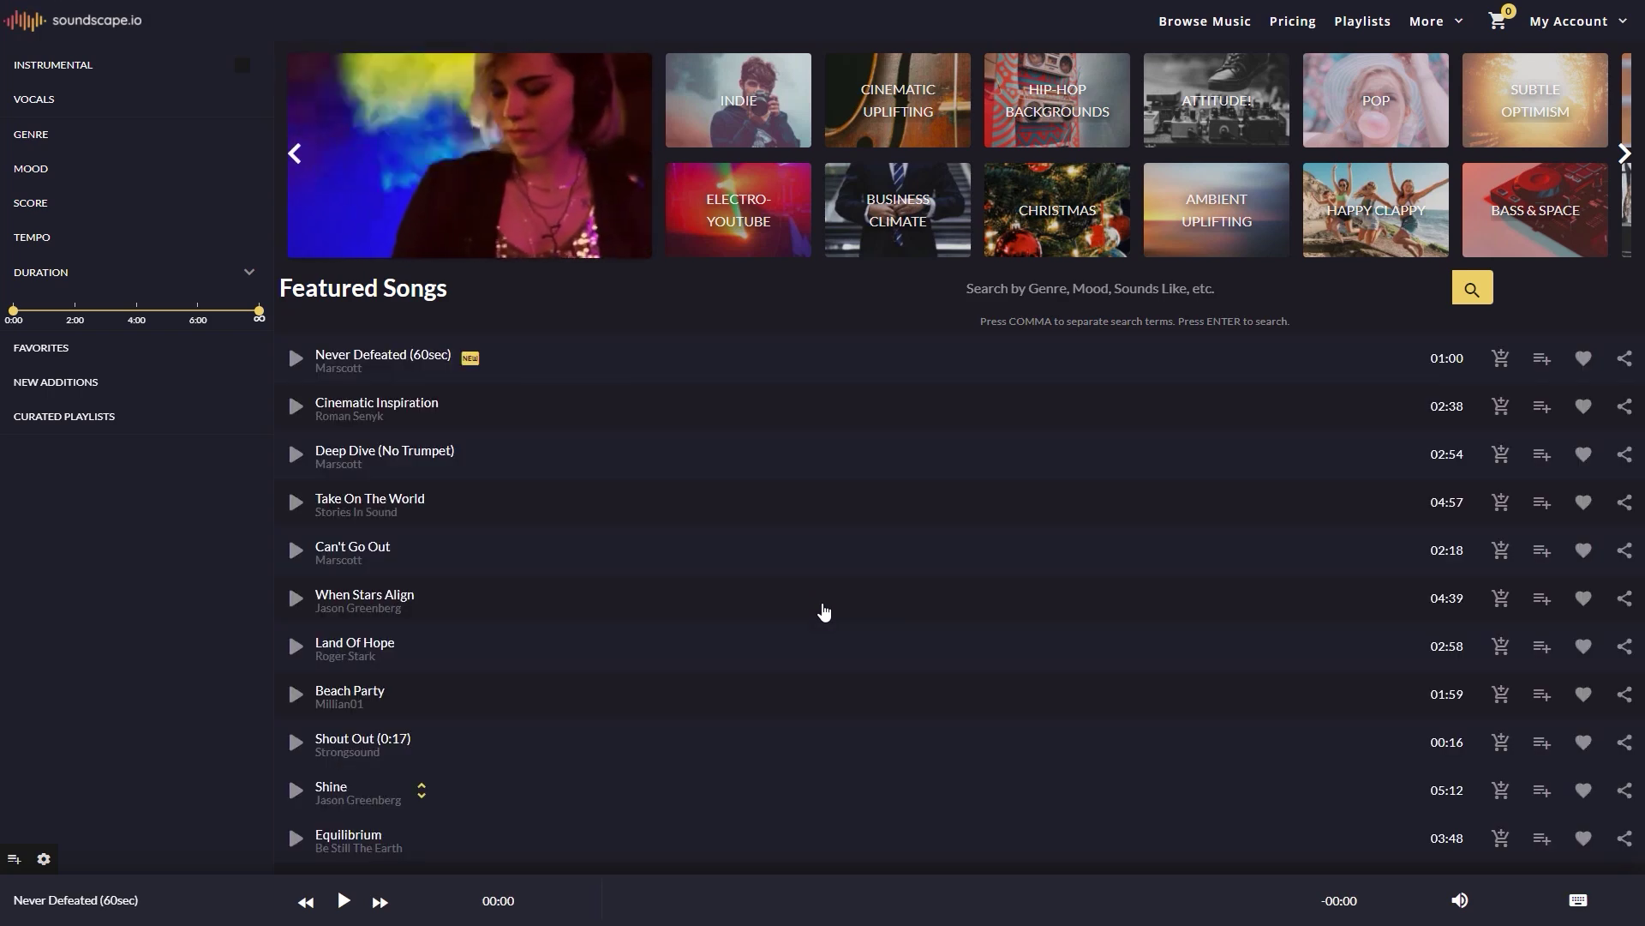
left_click(75, 143)
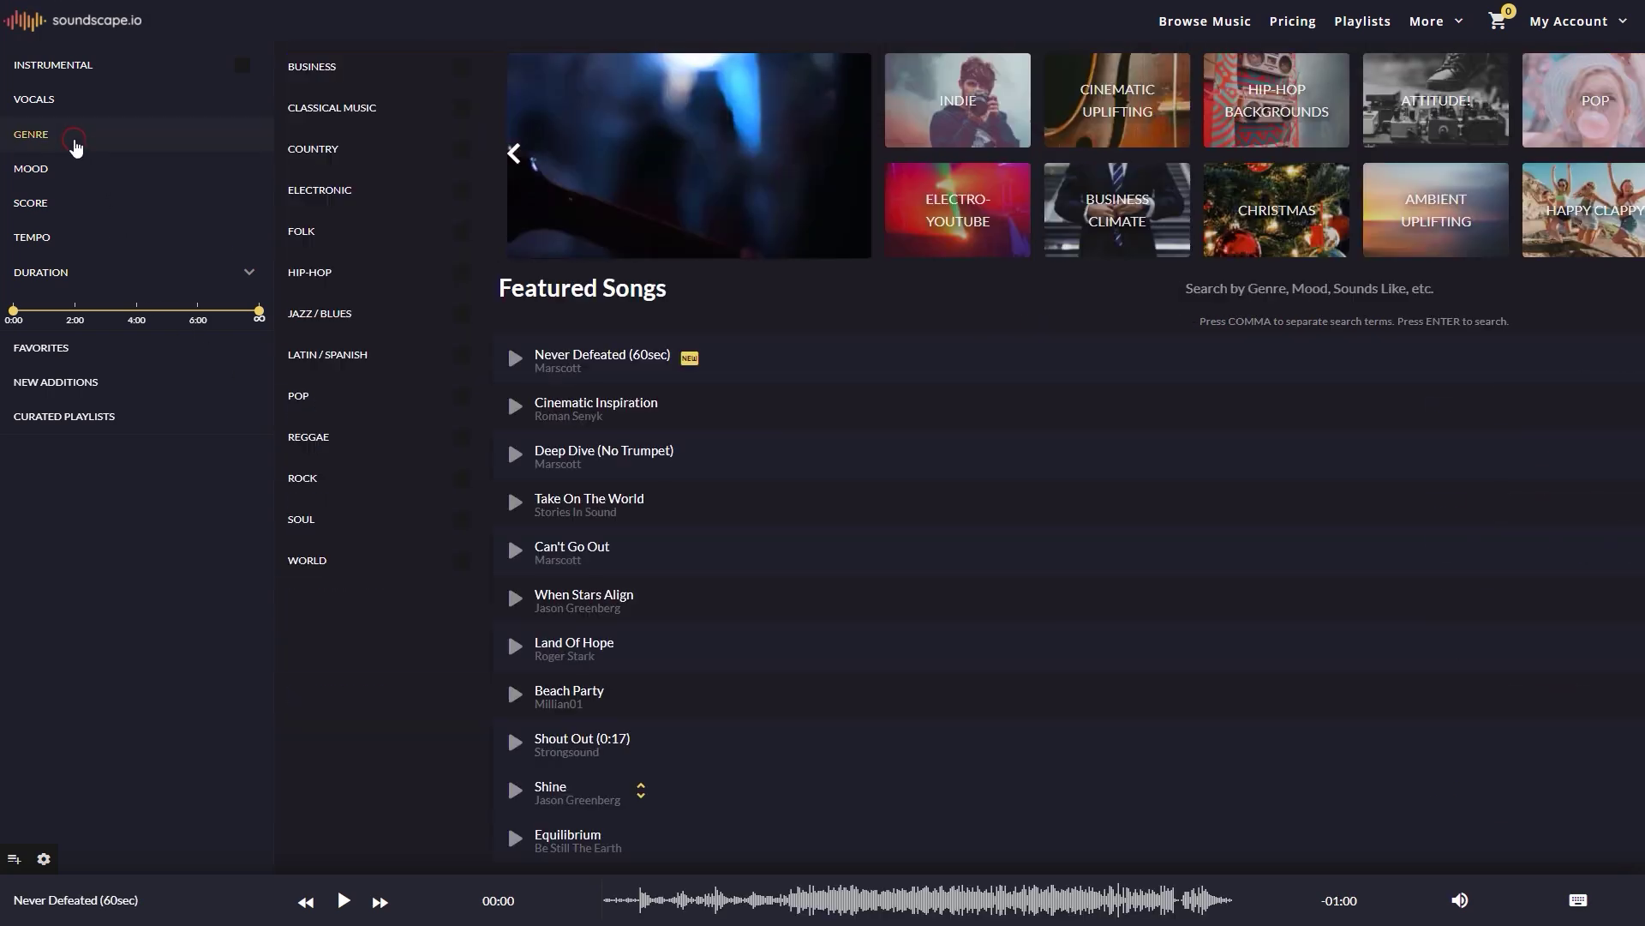
left_click(72, 172)
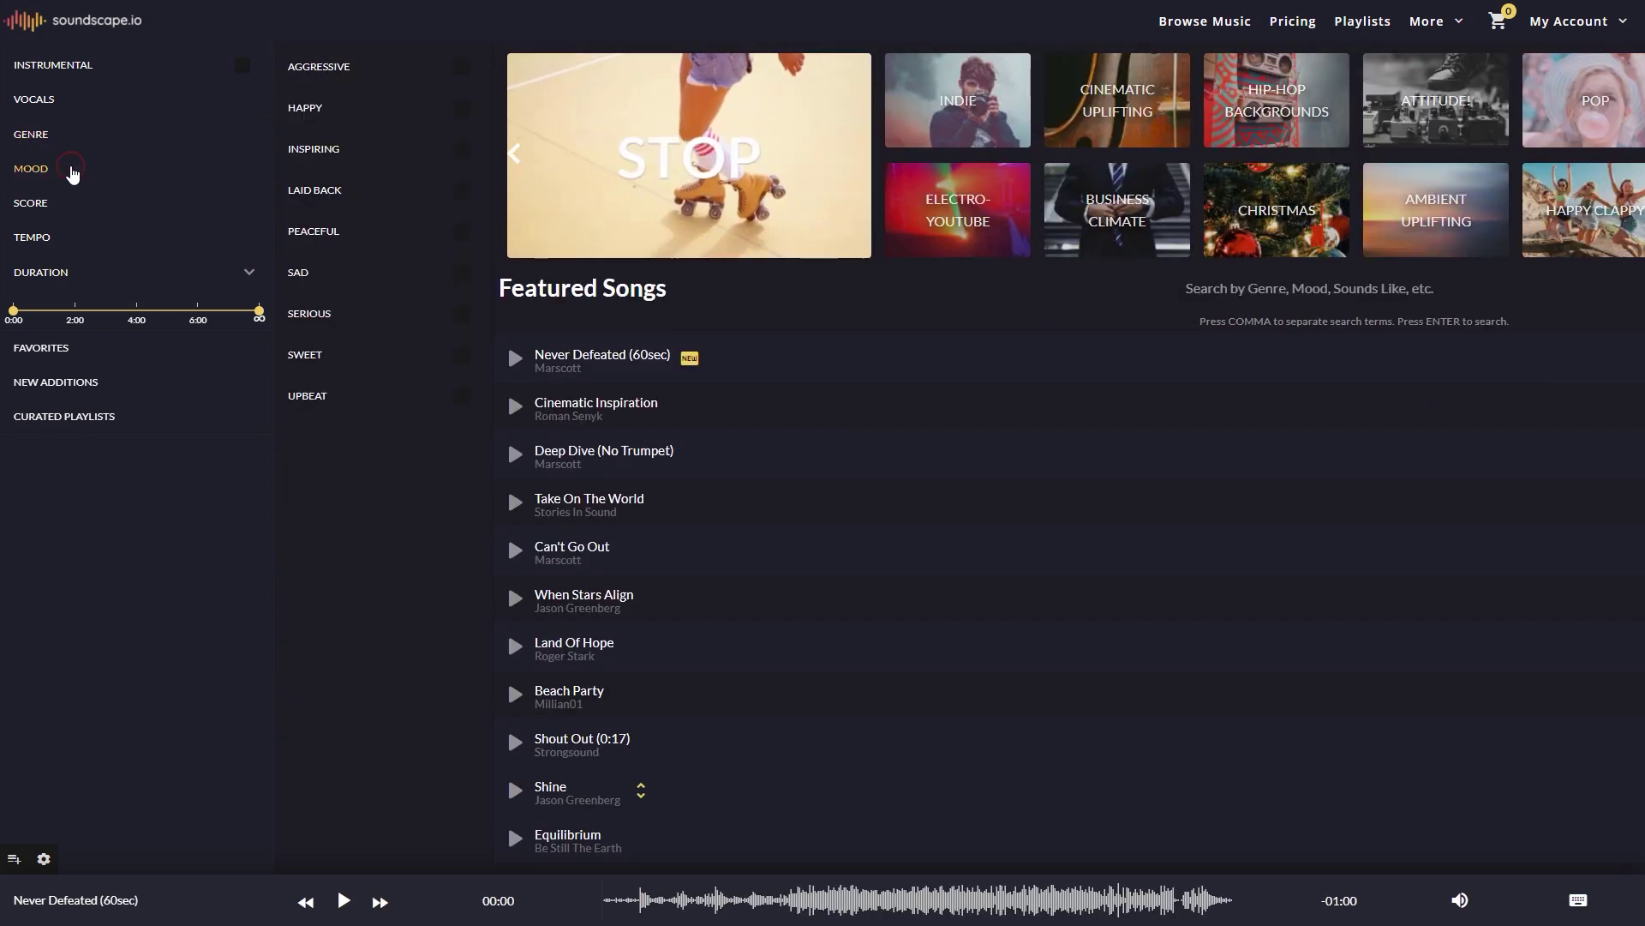
left_click(53, 205)
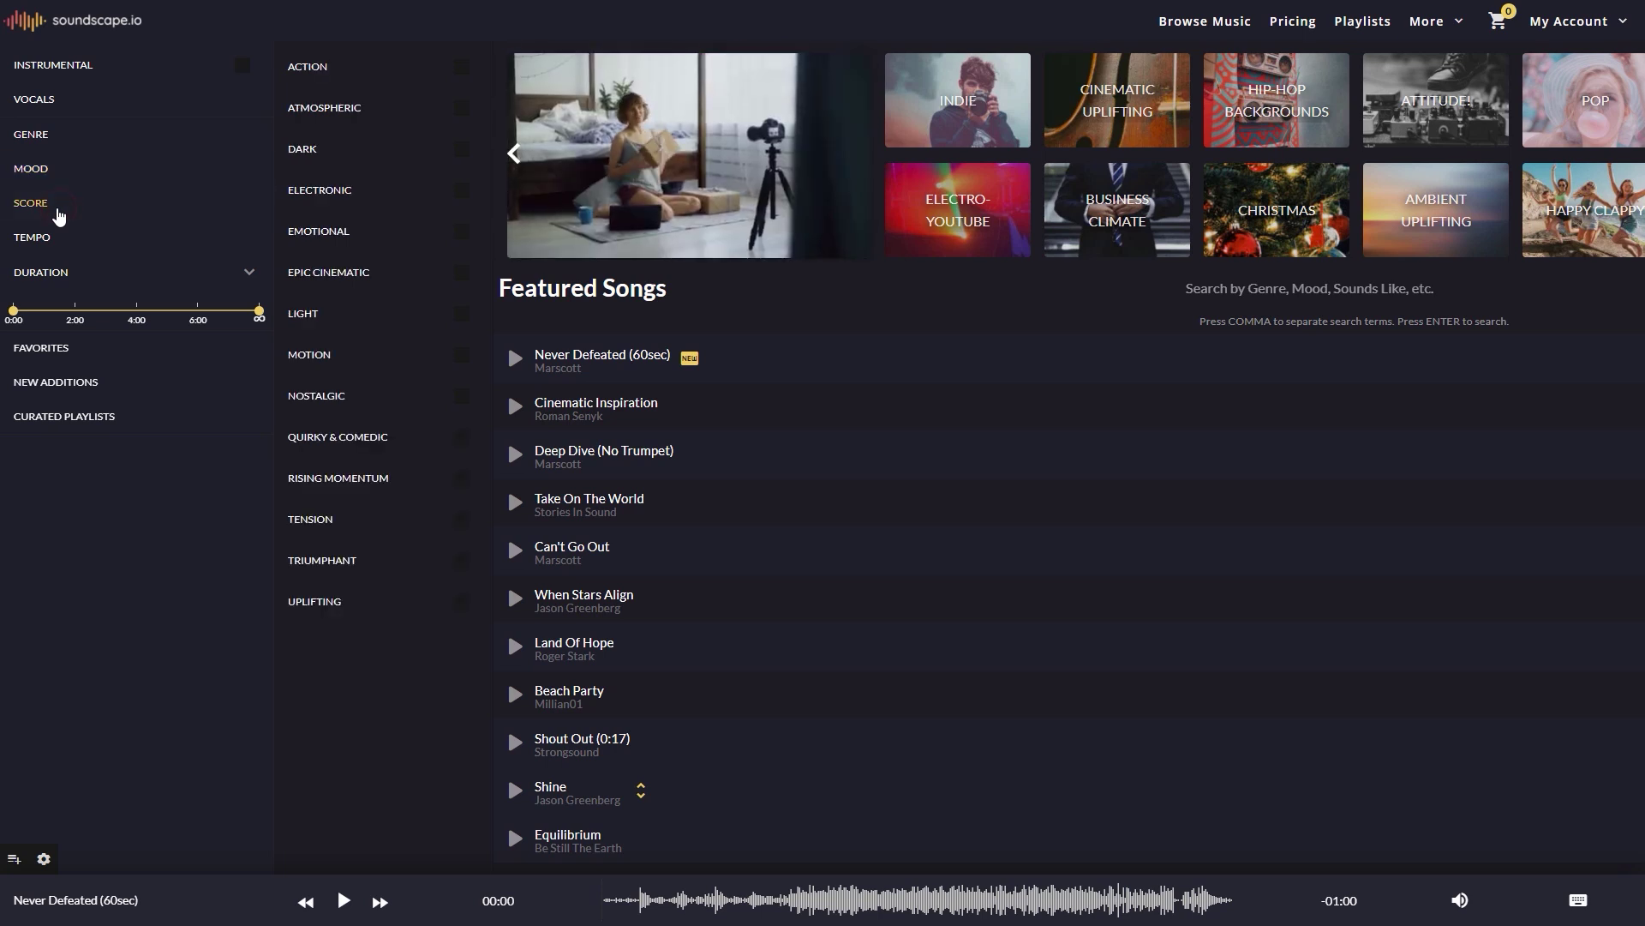
left_click(57, 244)
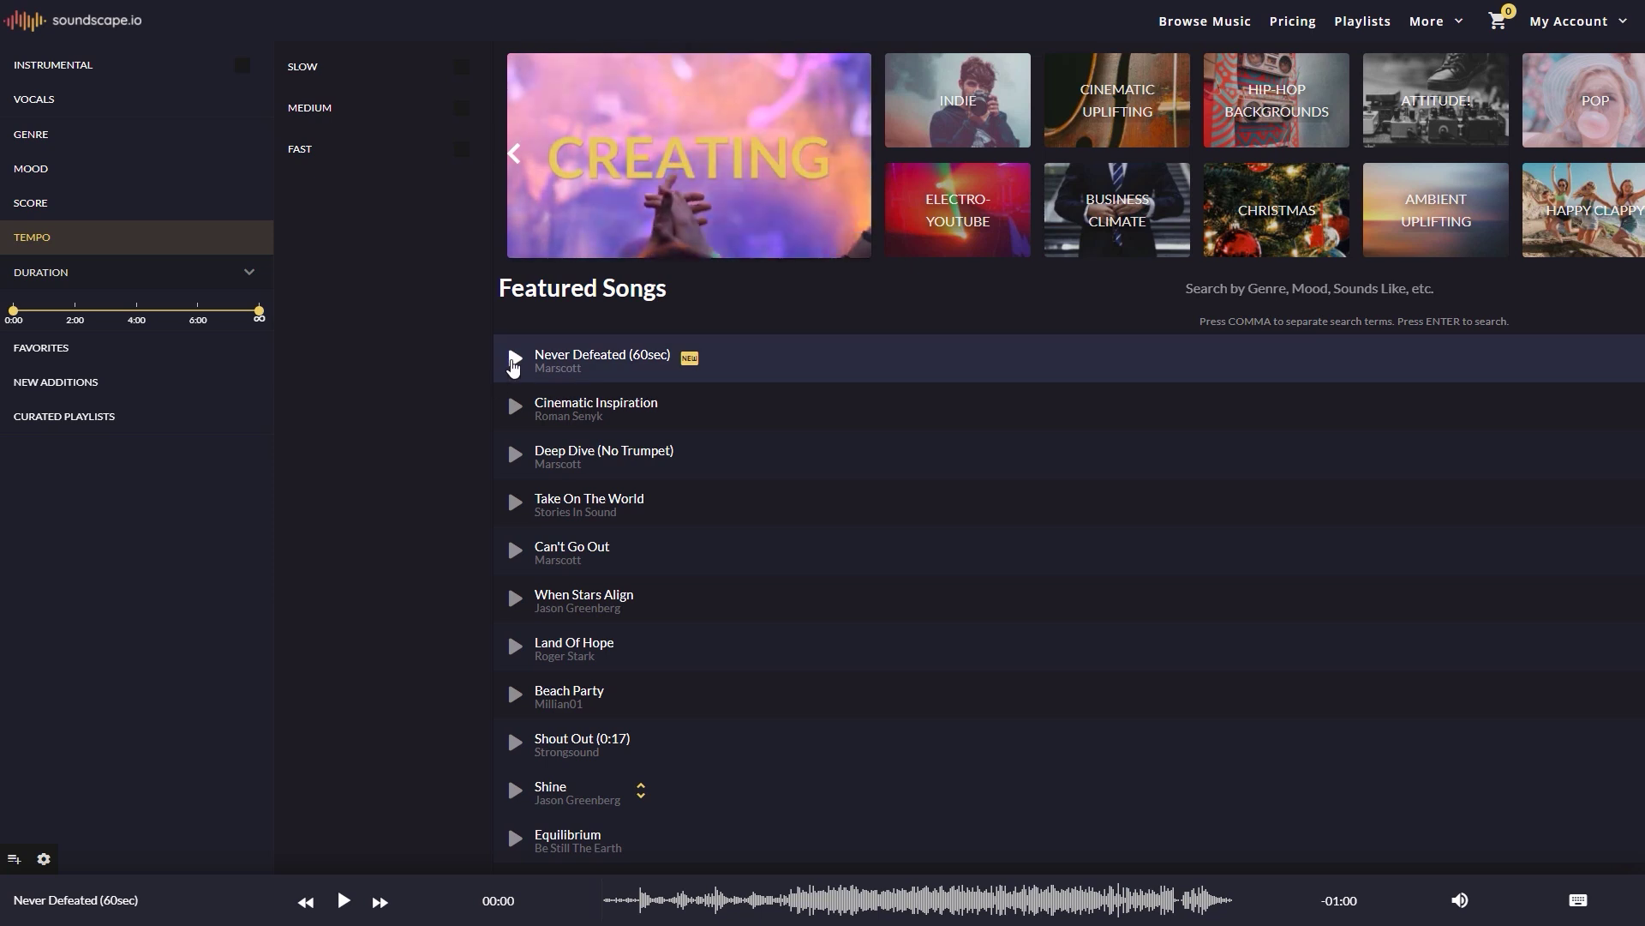
left_click(513, 360)
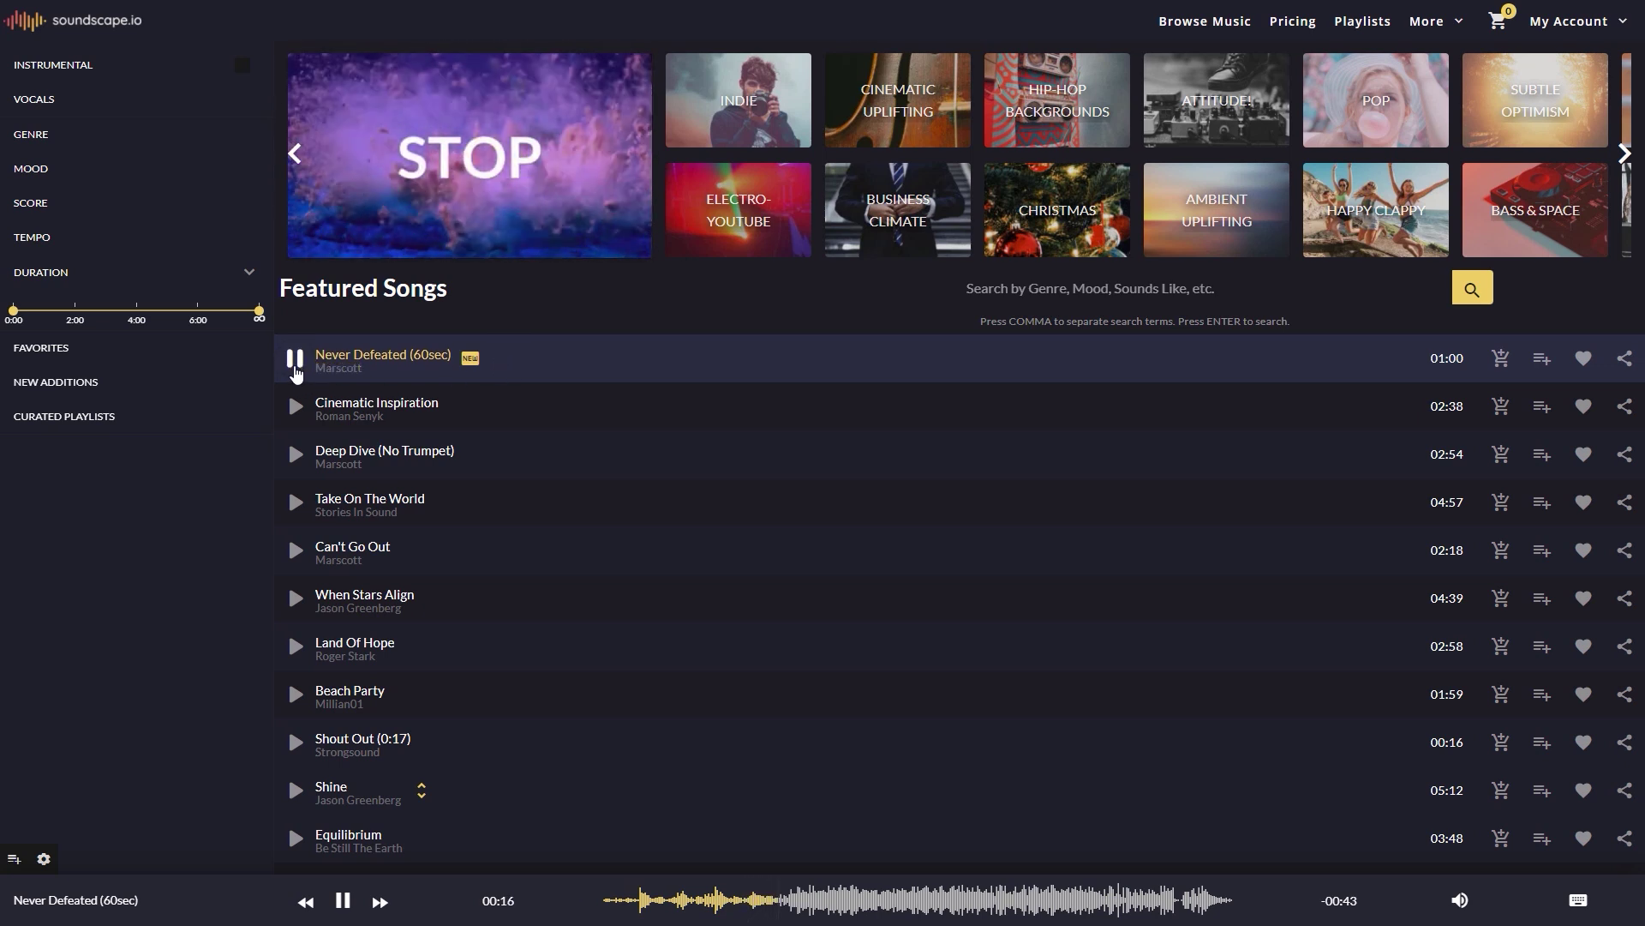
left_click(295, 360)
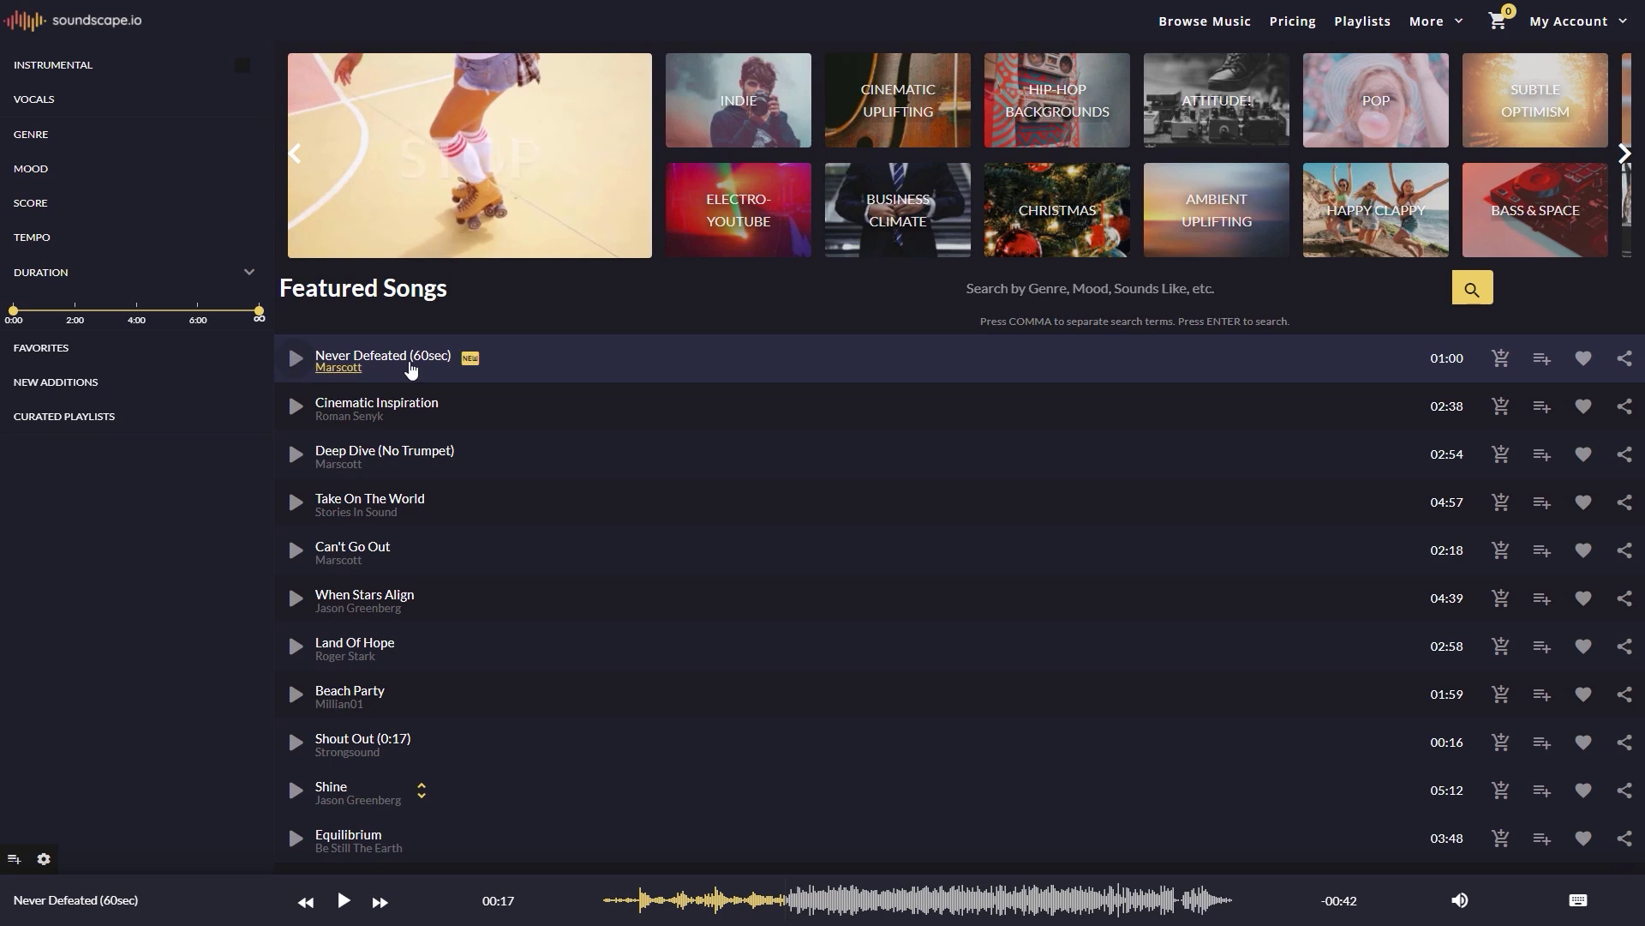
- Open Soundscape.io's Curated Playlists page and scroll through its playlist rows
left_click(1360, 24)
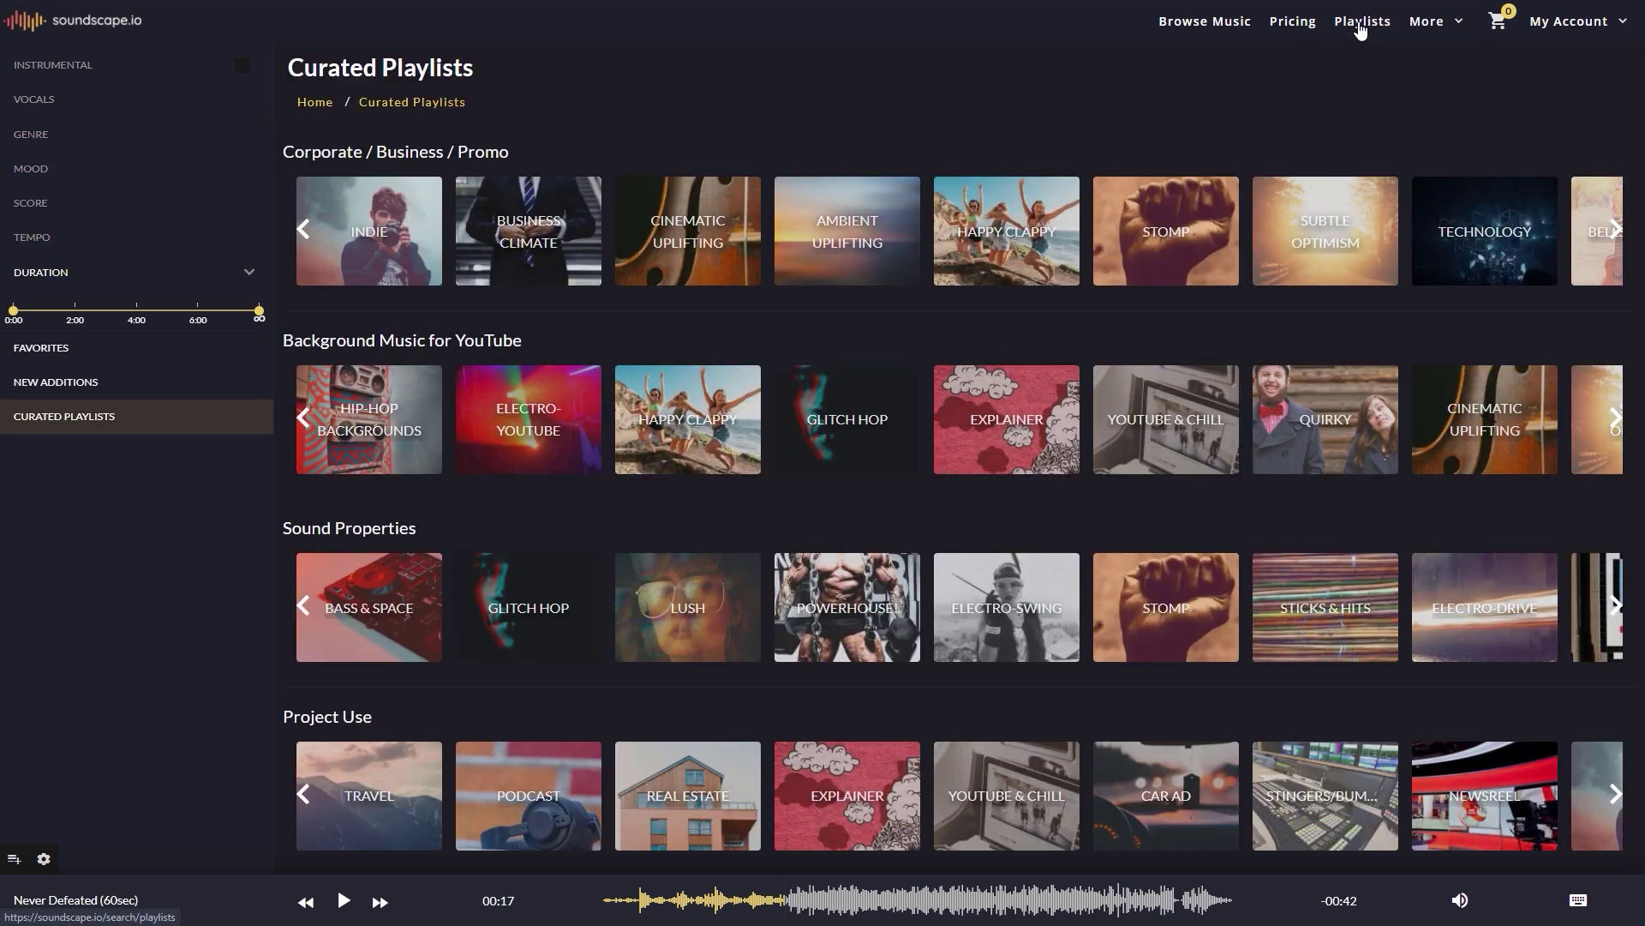
scroll(1278, 334, "down", 5)
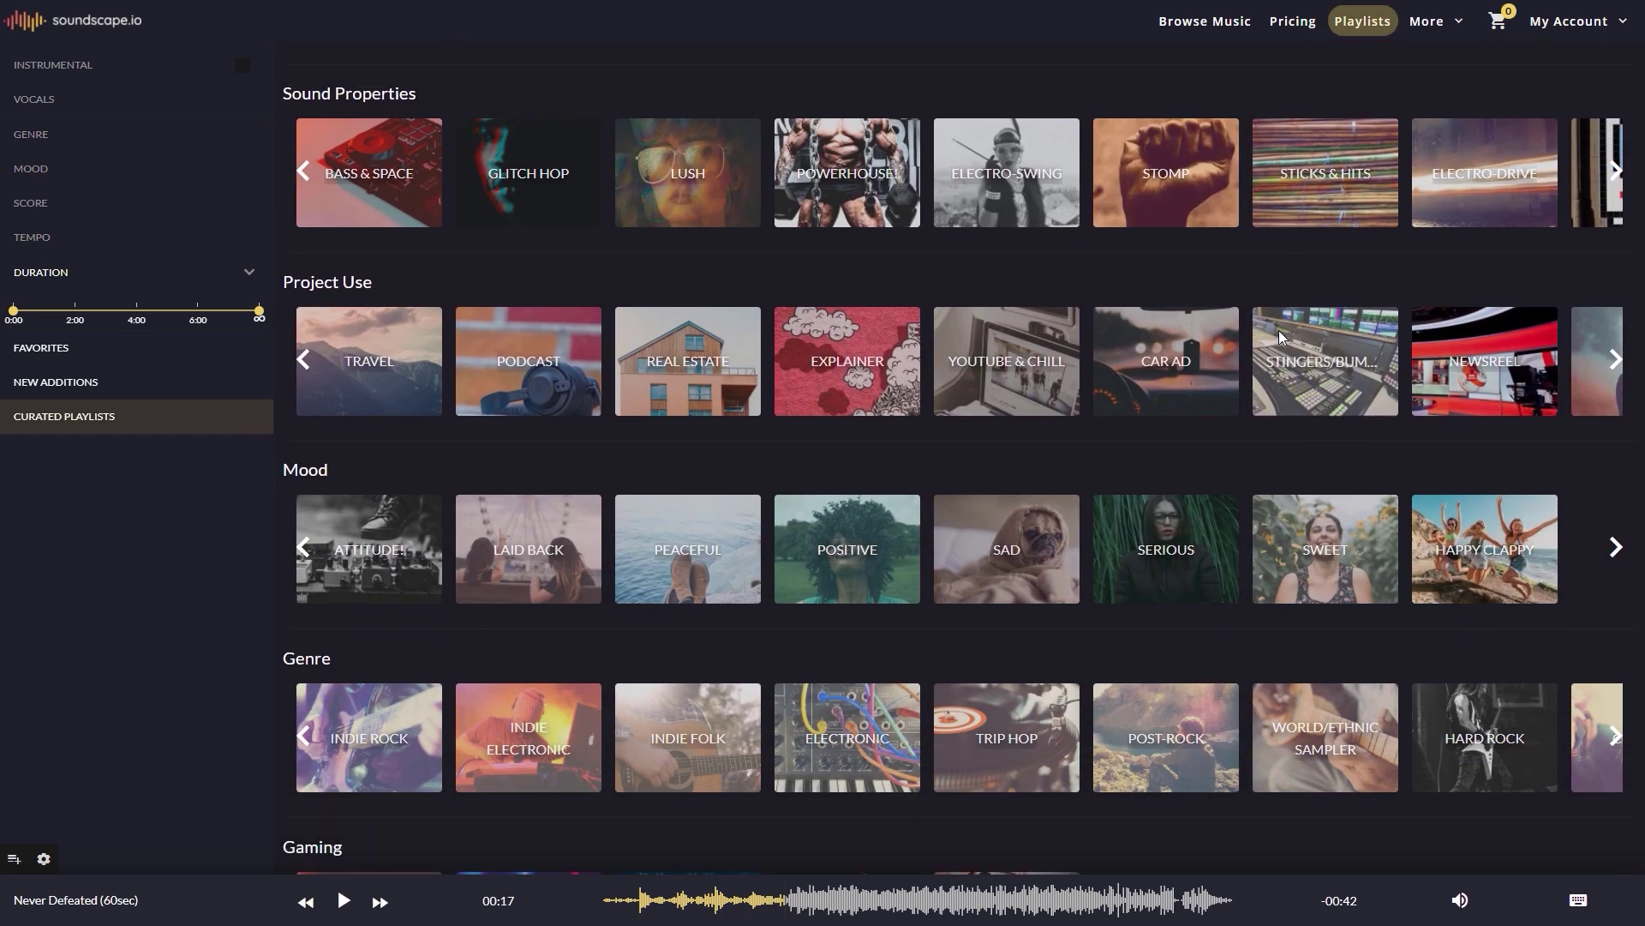
scroll(1279, 334, "down", 10)
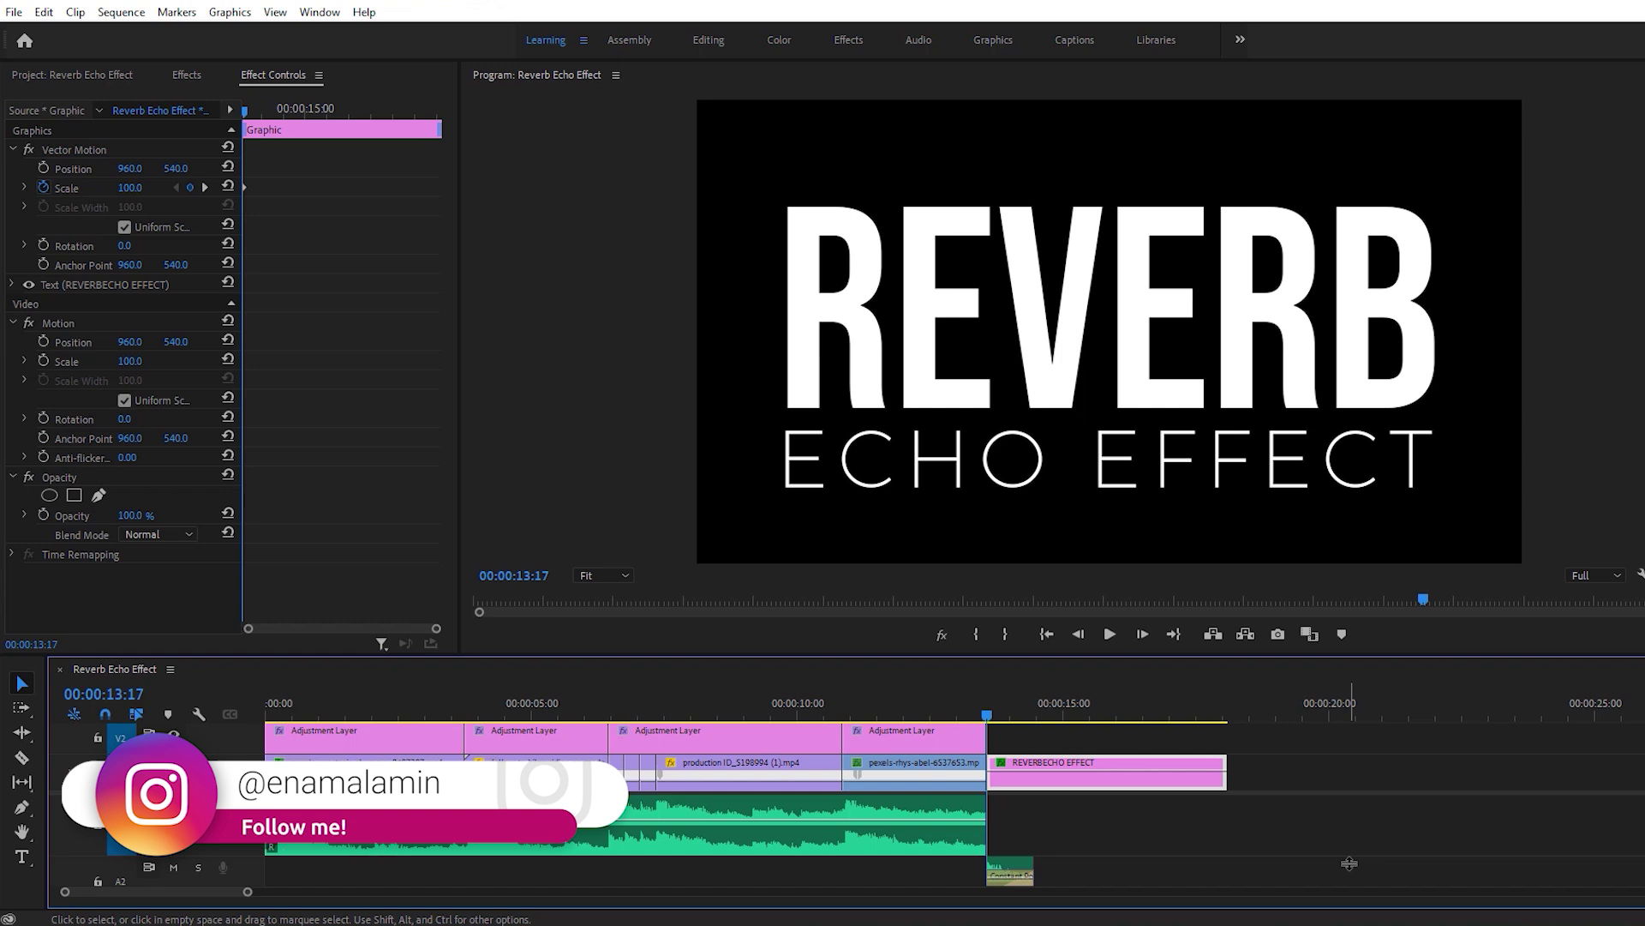
- Play the sequence from the REVERB ECHO EFFECT closing title, then stop
key("space")
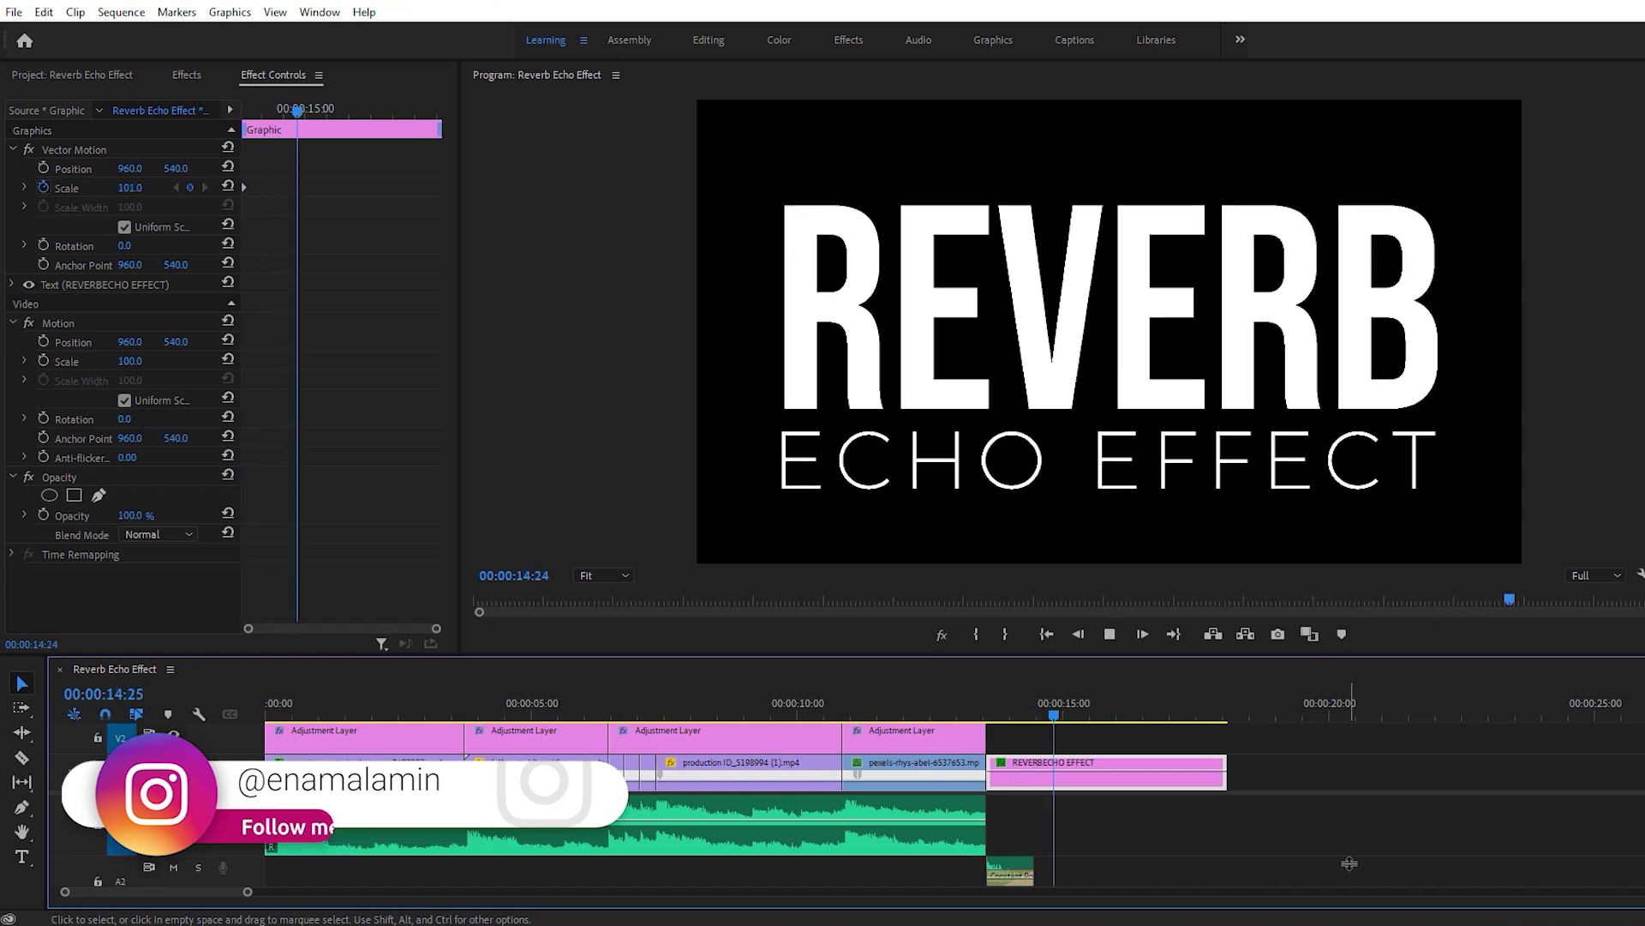
key("space")
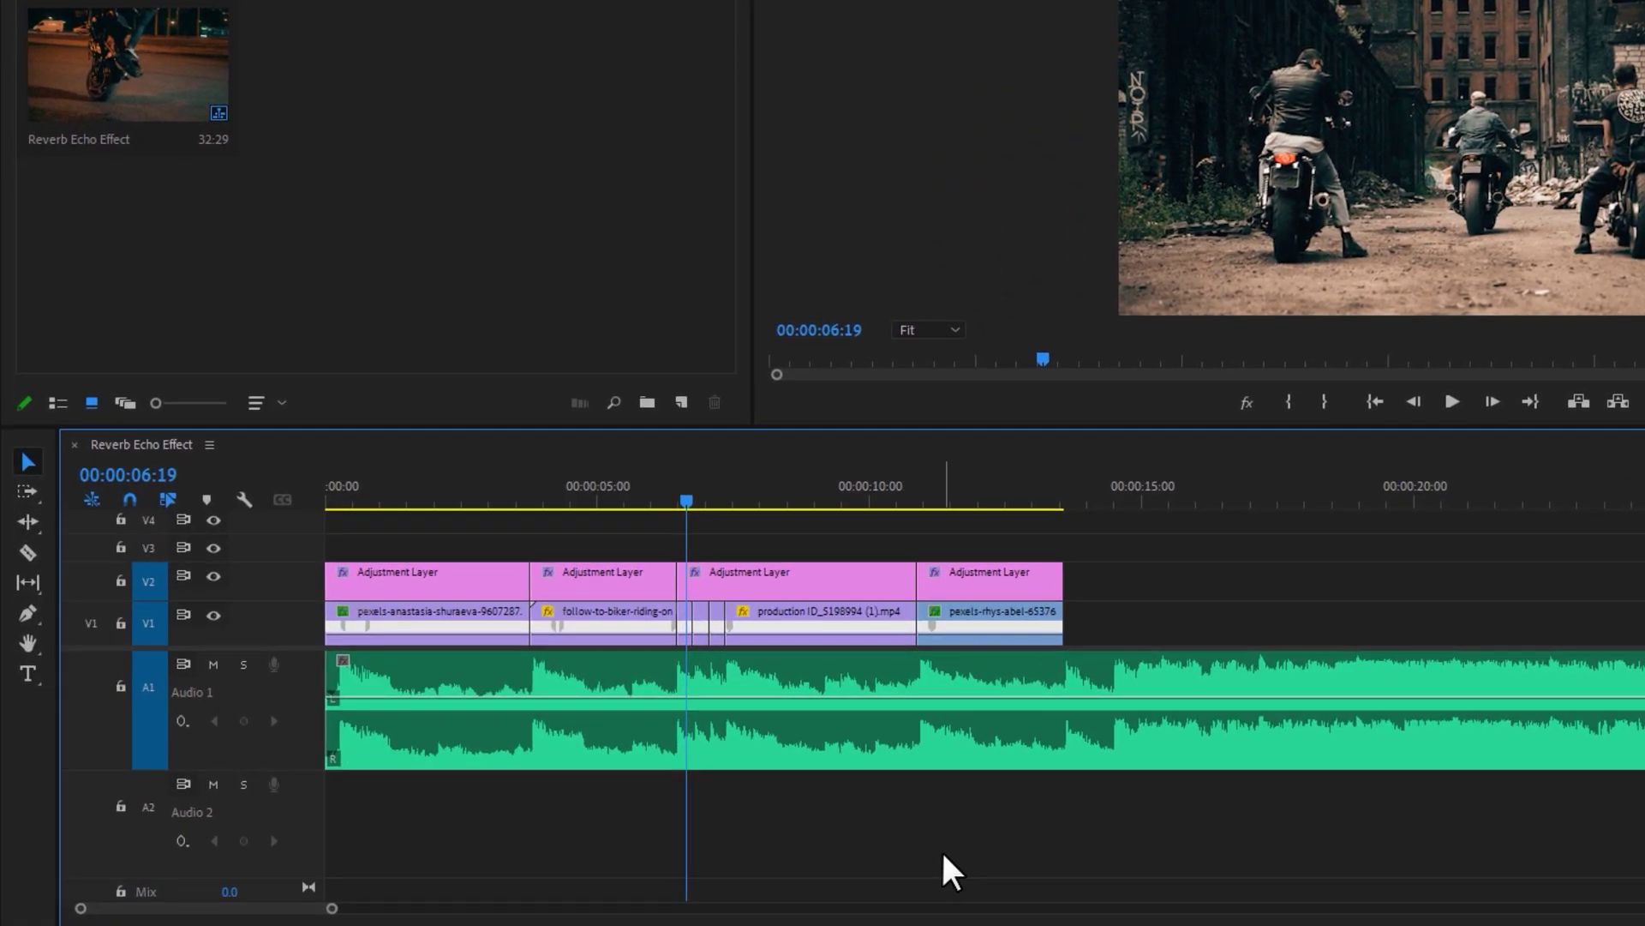
- Select the video, adjustment layer and music clips, then play from 00:00:10:18 to about 14:24
left_click_drag(460, 531, 971, 631)
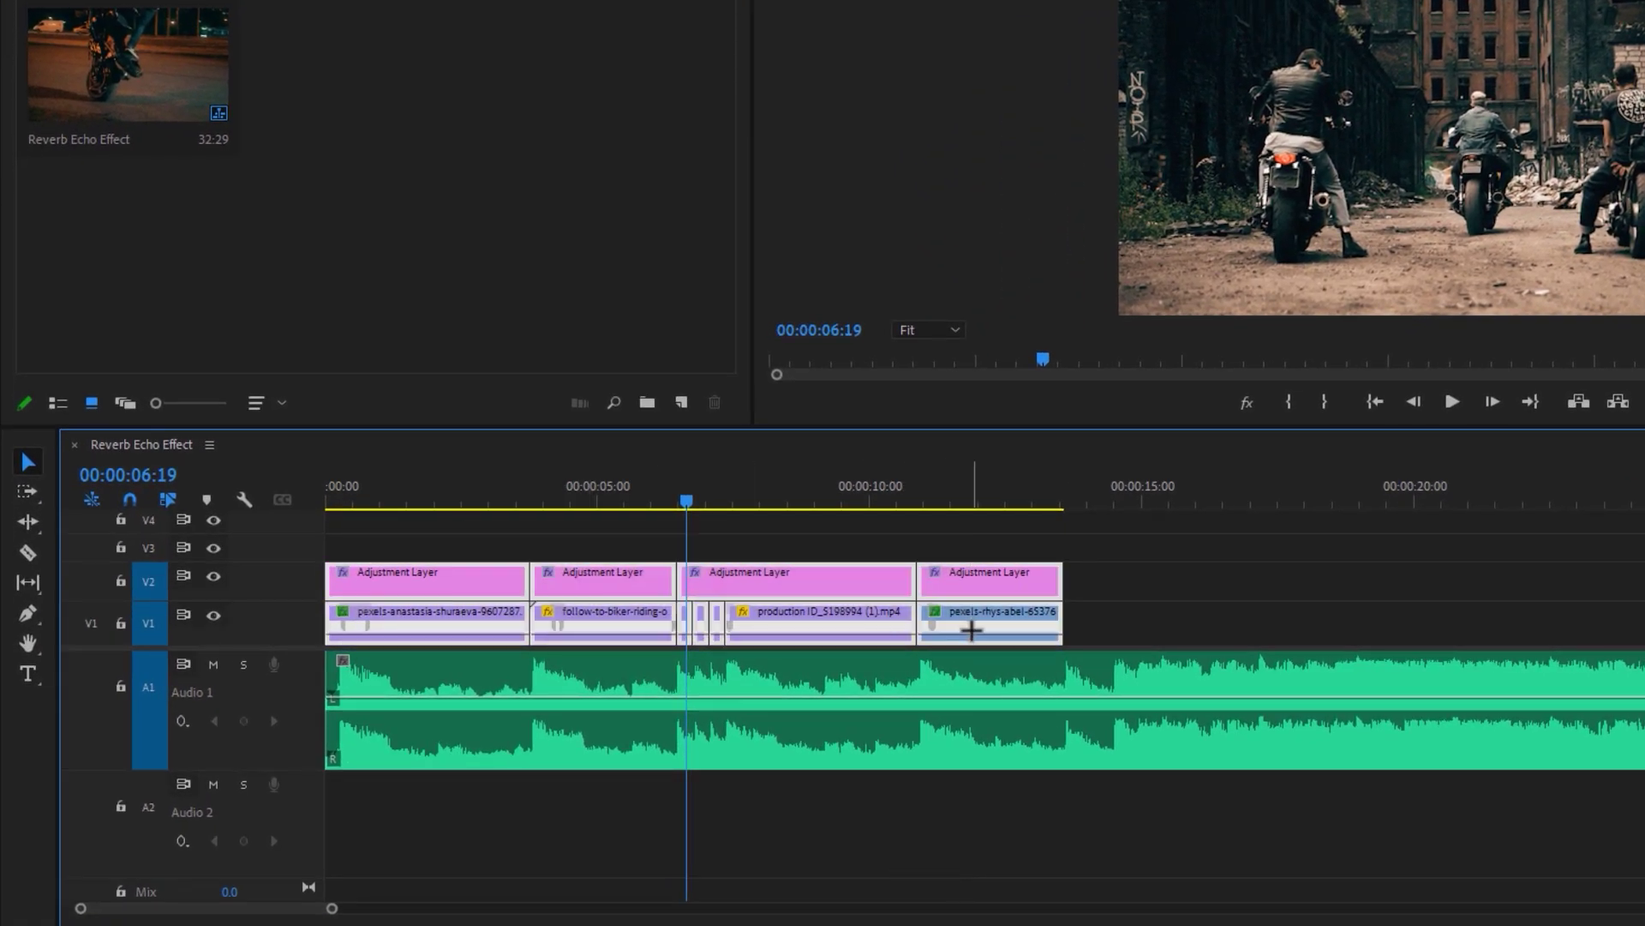
left_click(964, 732)
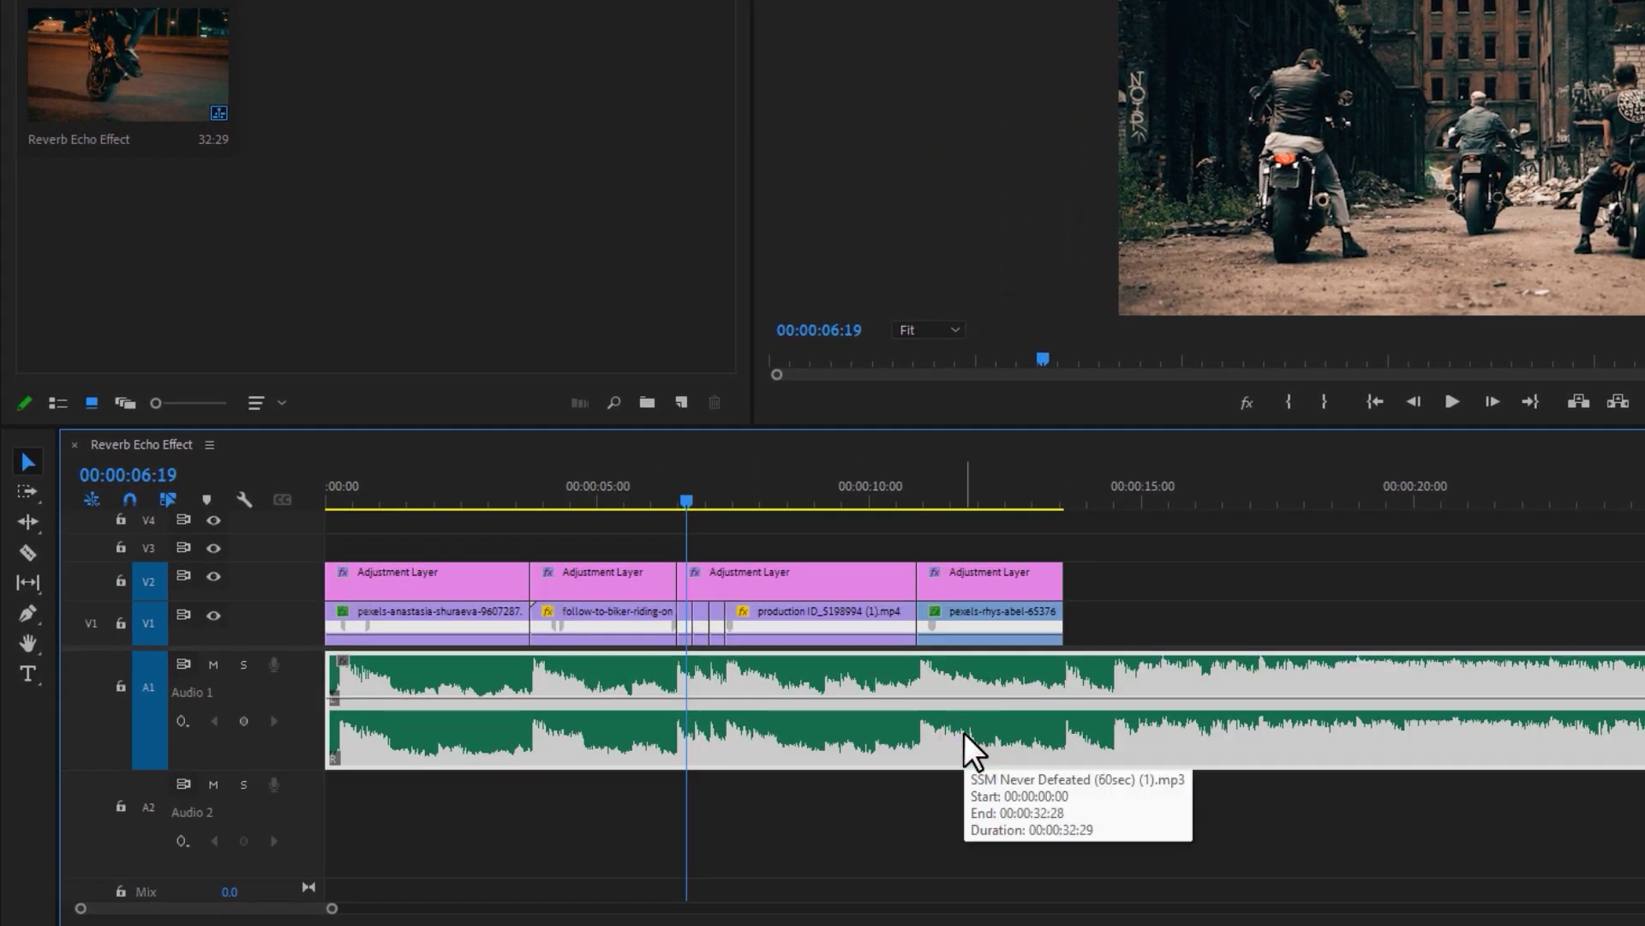
left_click(903, 502)
key("space")
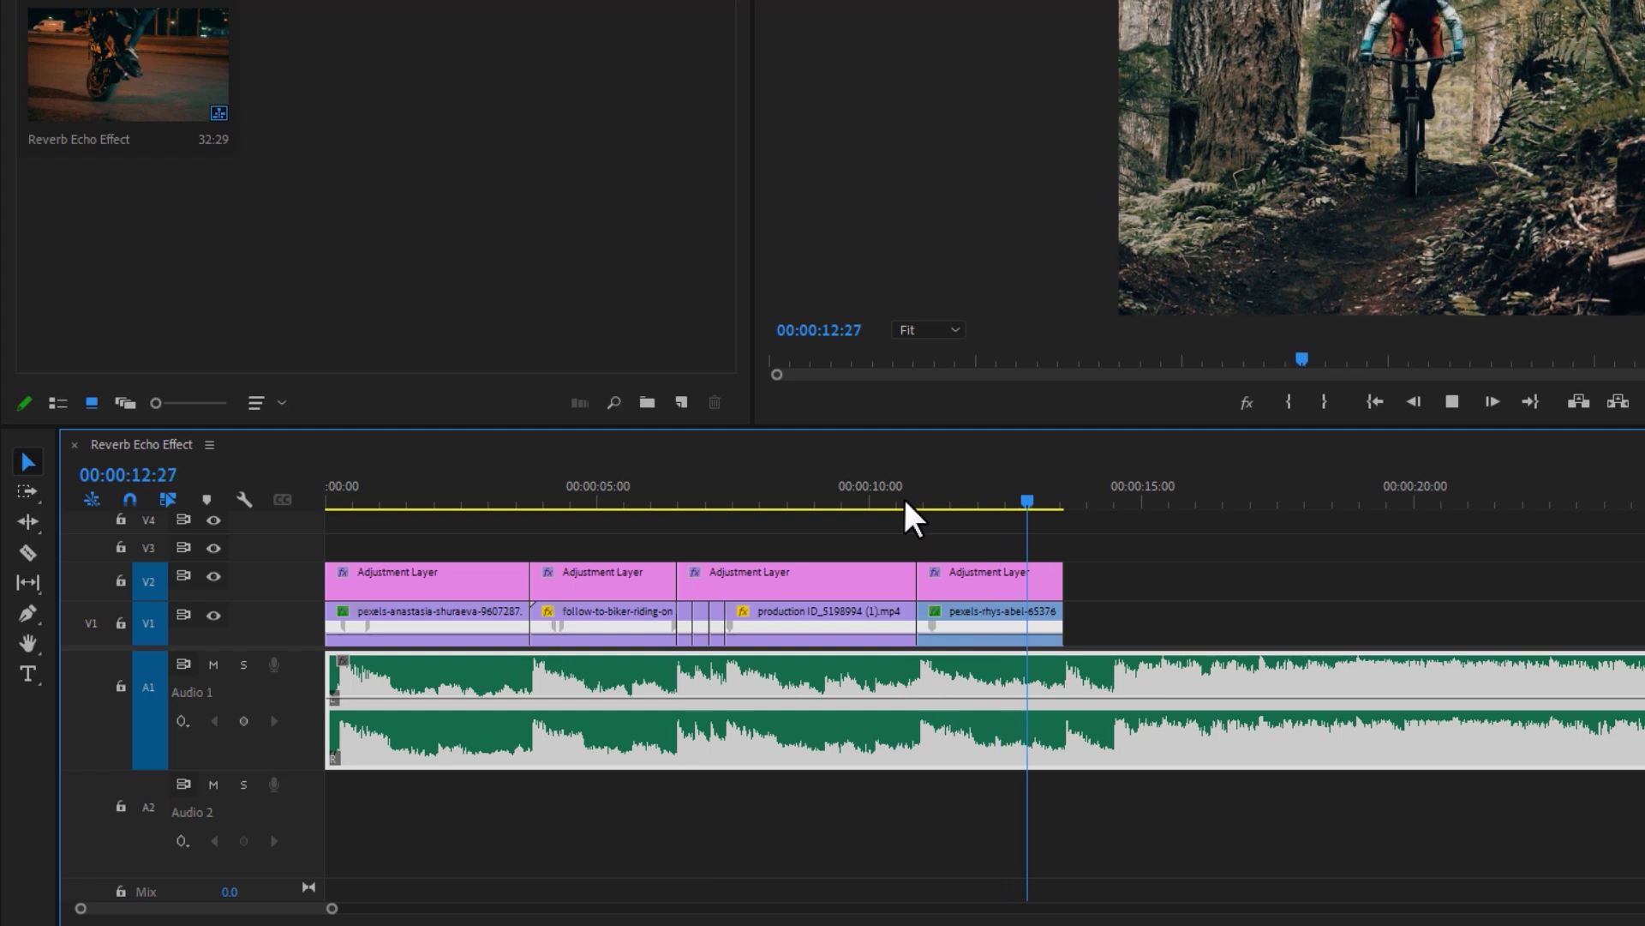
key("space")
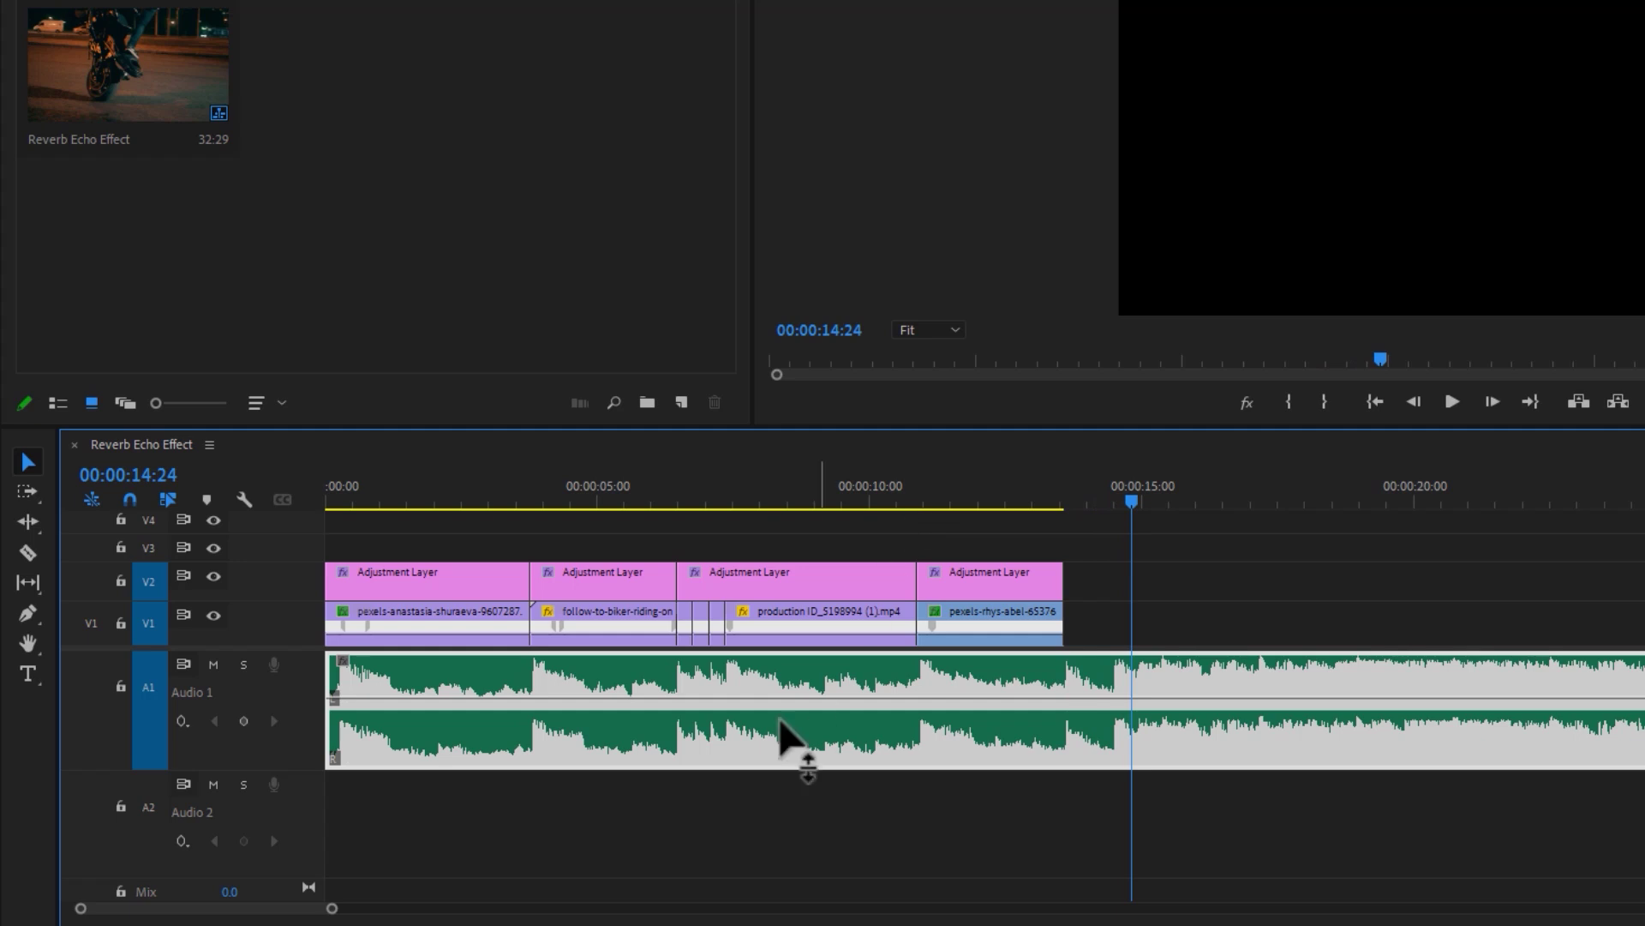
- Zoom the timeline and play the ending to locate 00:00:14:12, just past the video's end
left_click_drag(331, 908, 189, 908)
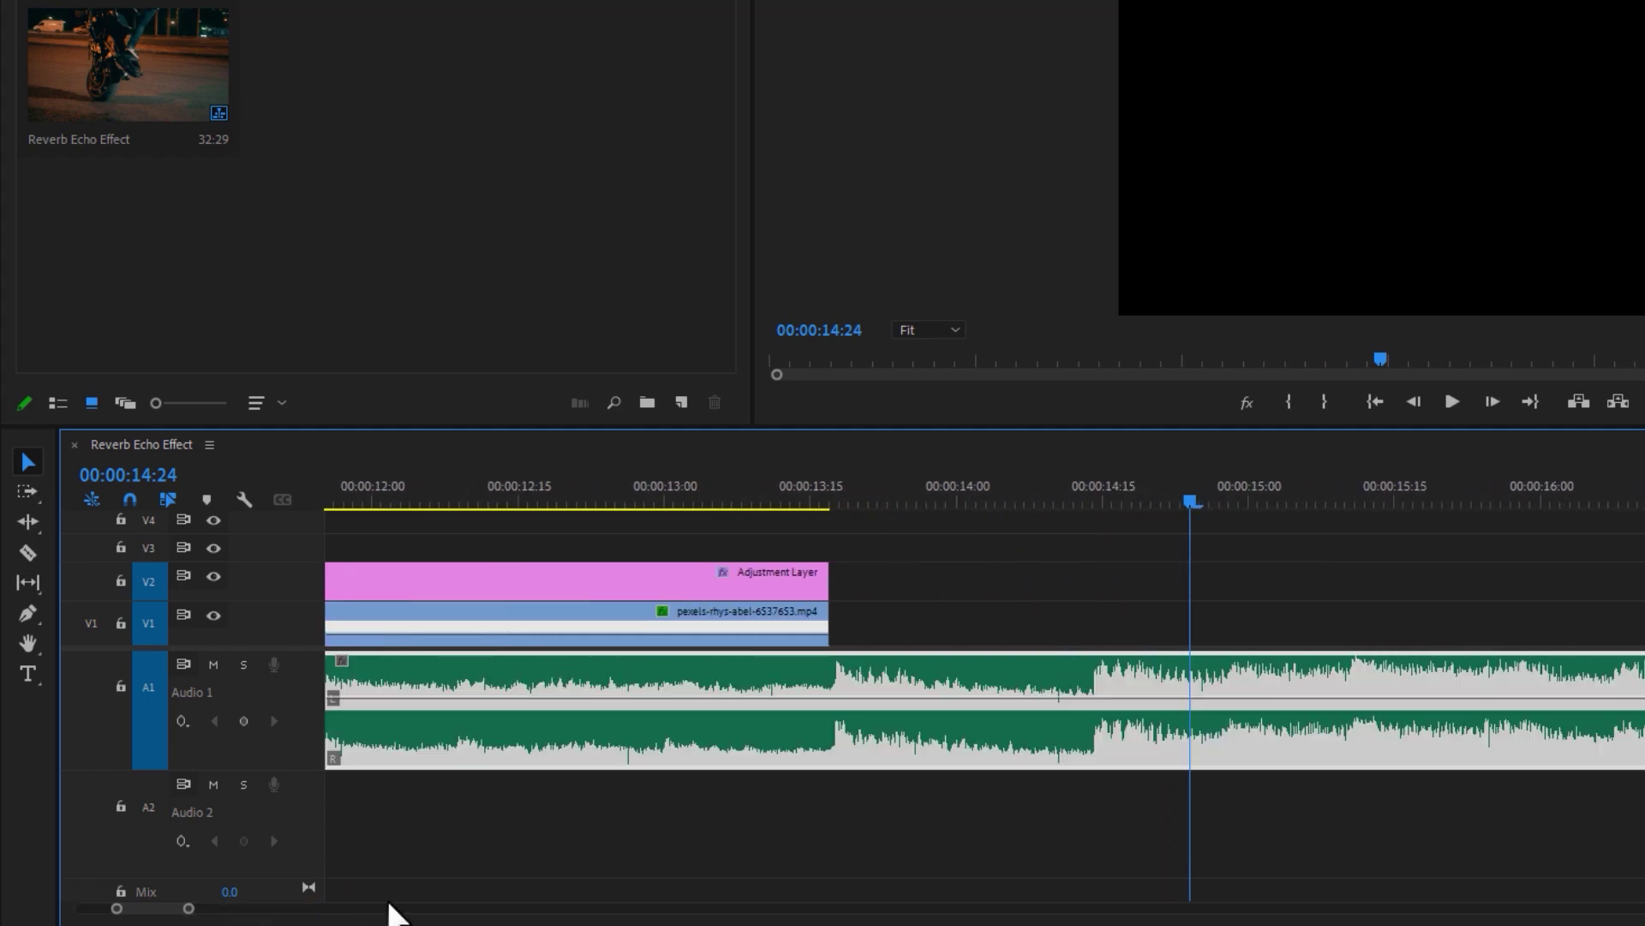
left_click(803, 490)
key("space")
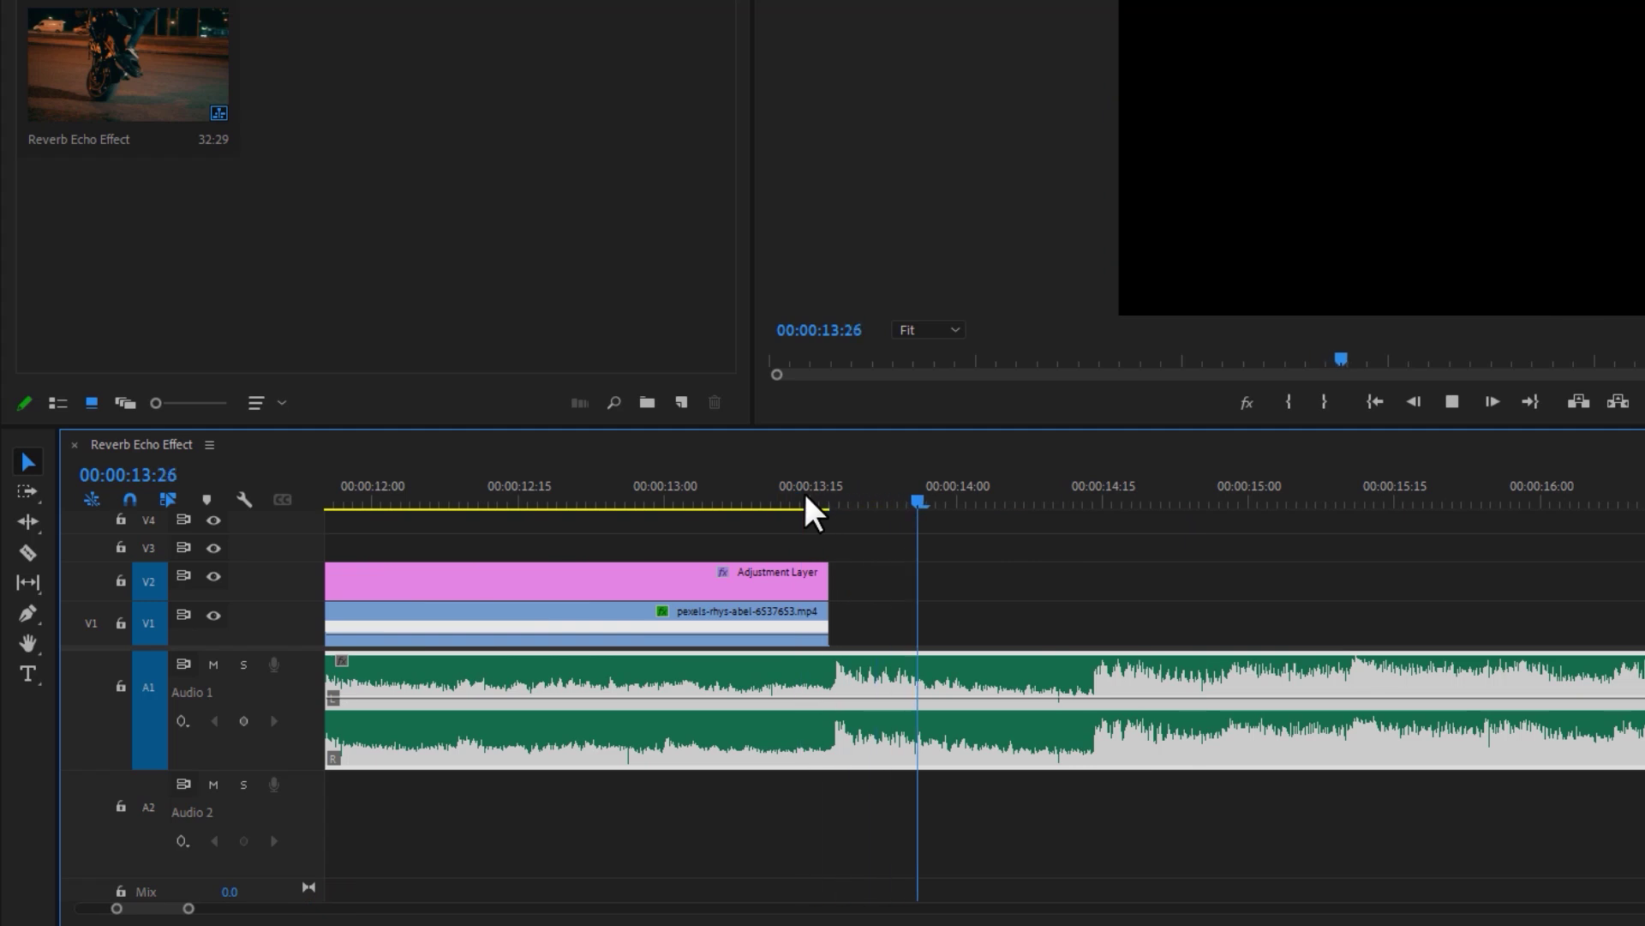
key("space")
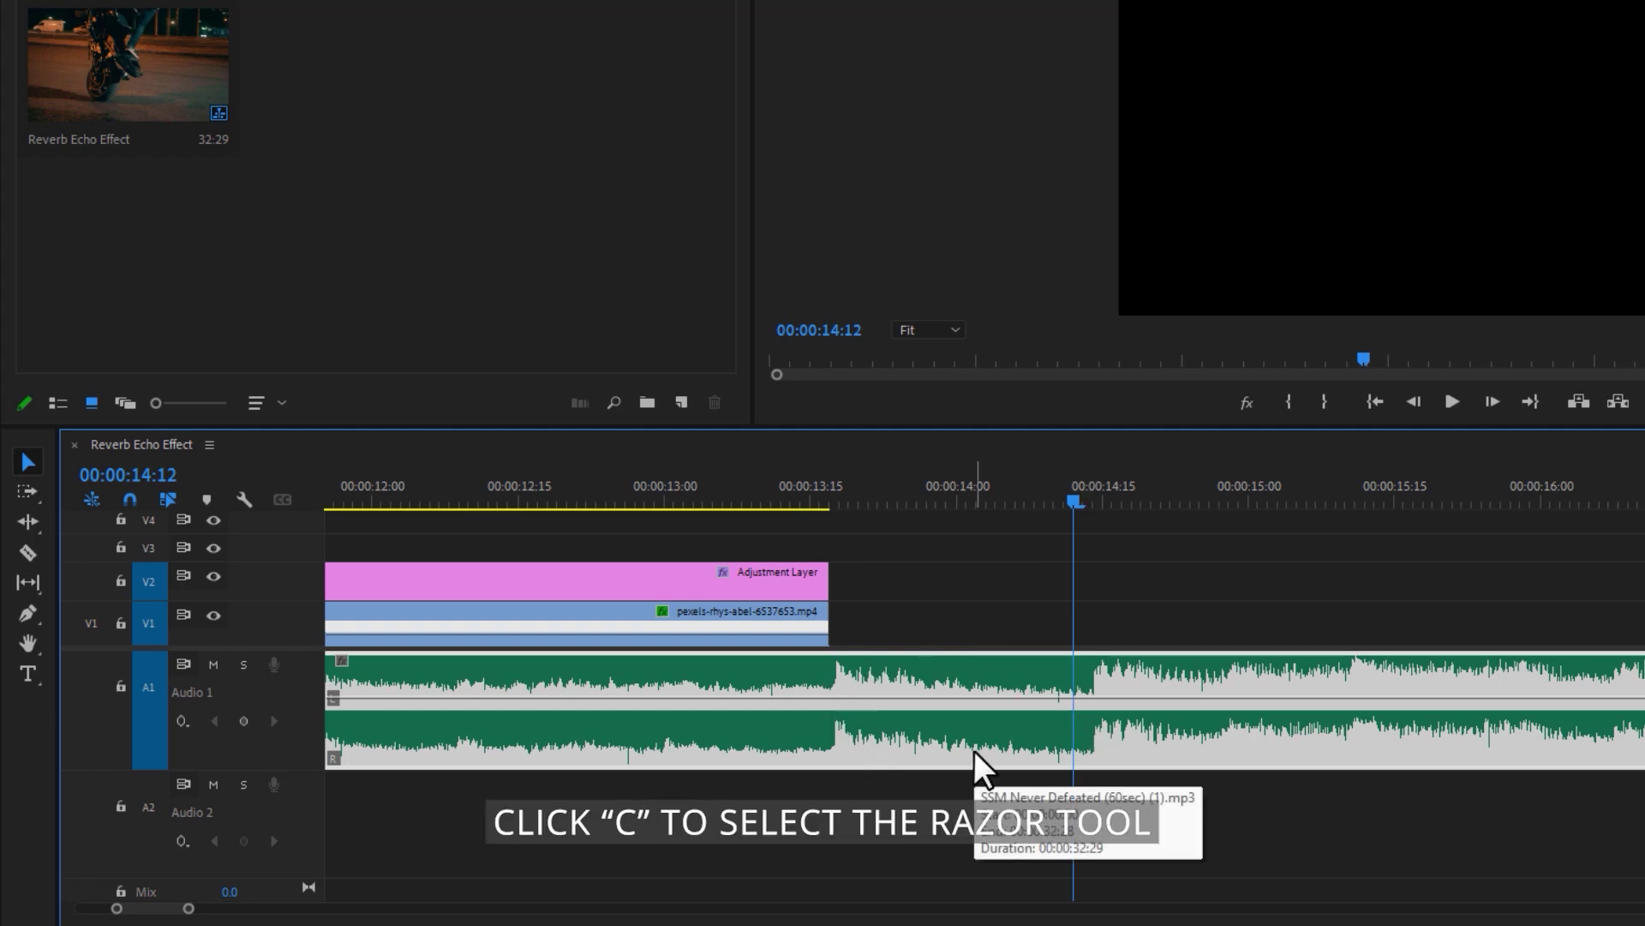
- Razor the music at 00:00:14:12 and at the video's end, deleting the tail after 14:12
key("c")
left_click(1094, 708)
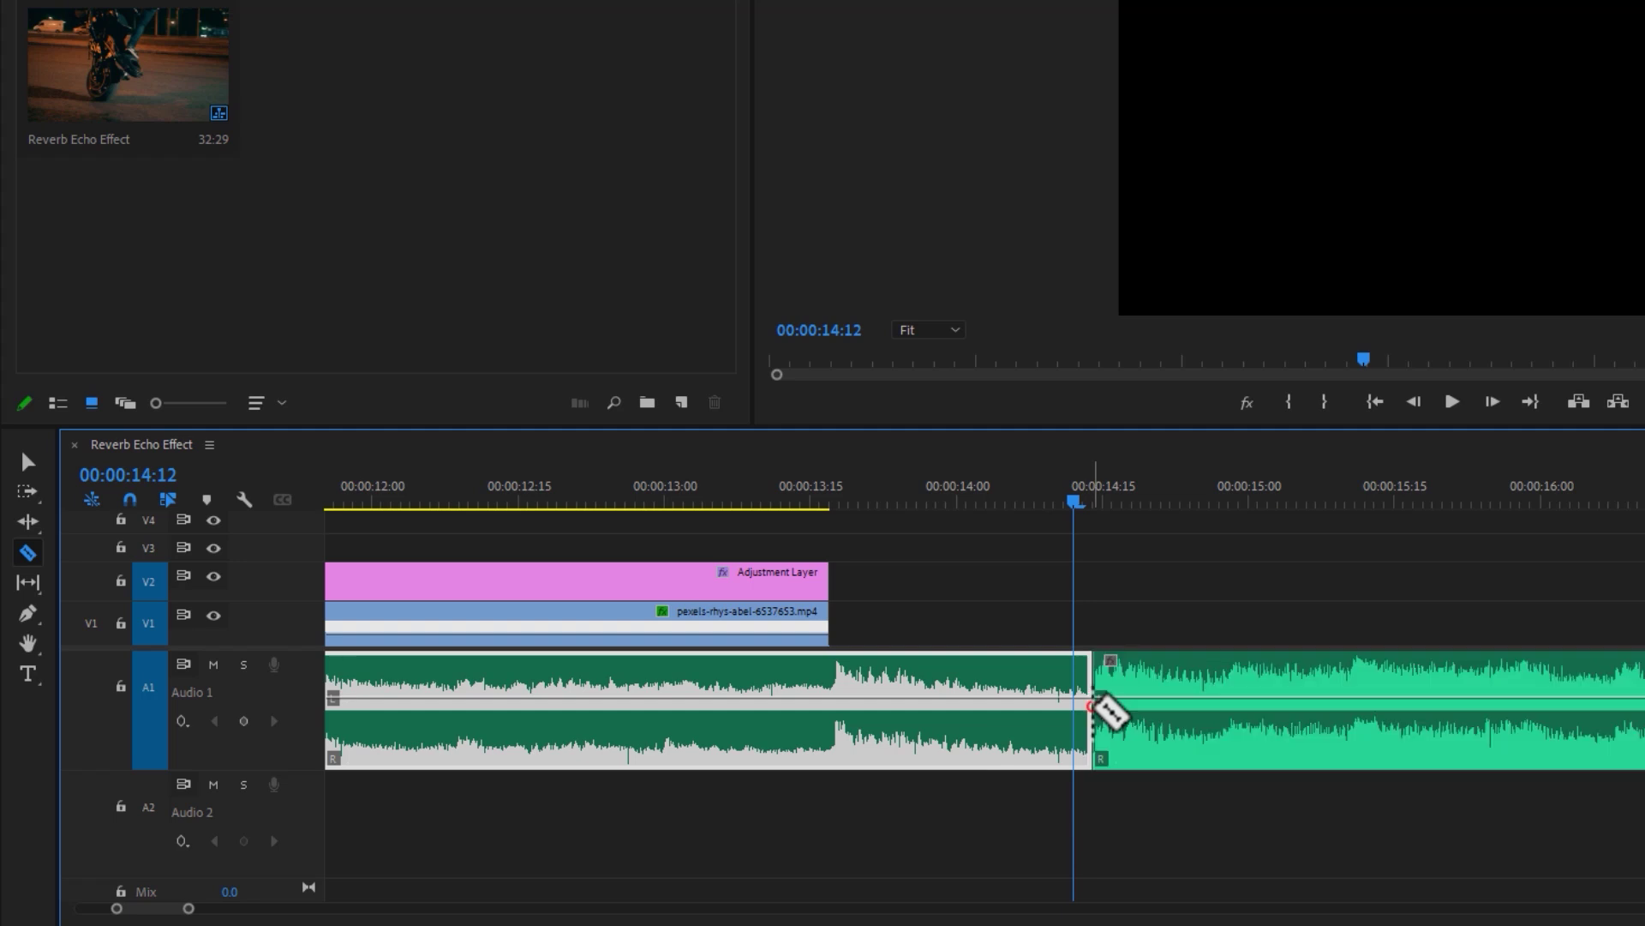
left_click(832, 711)
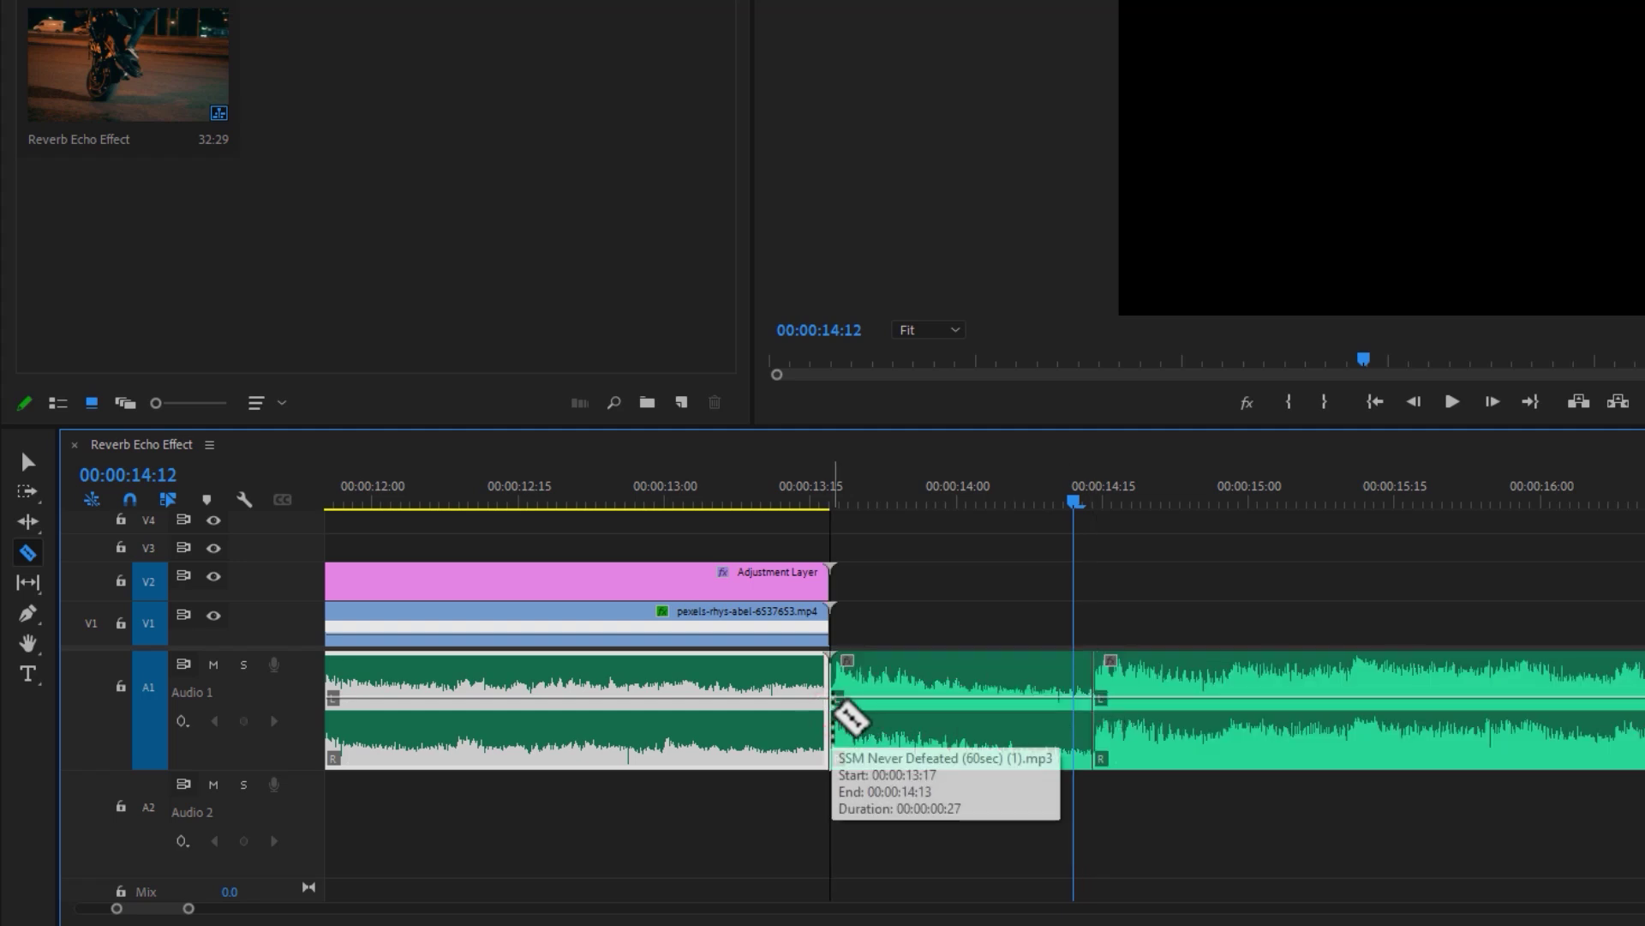
key("v")
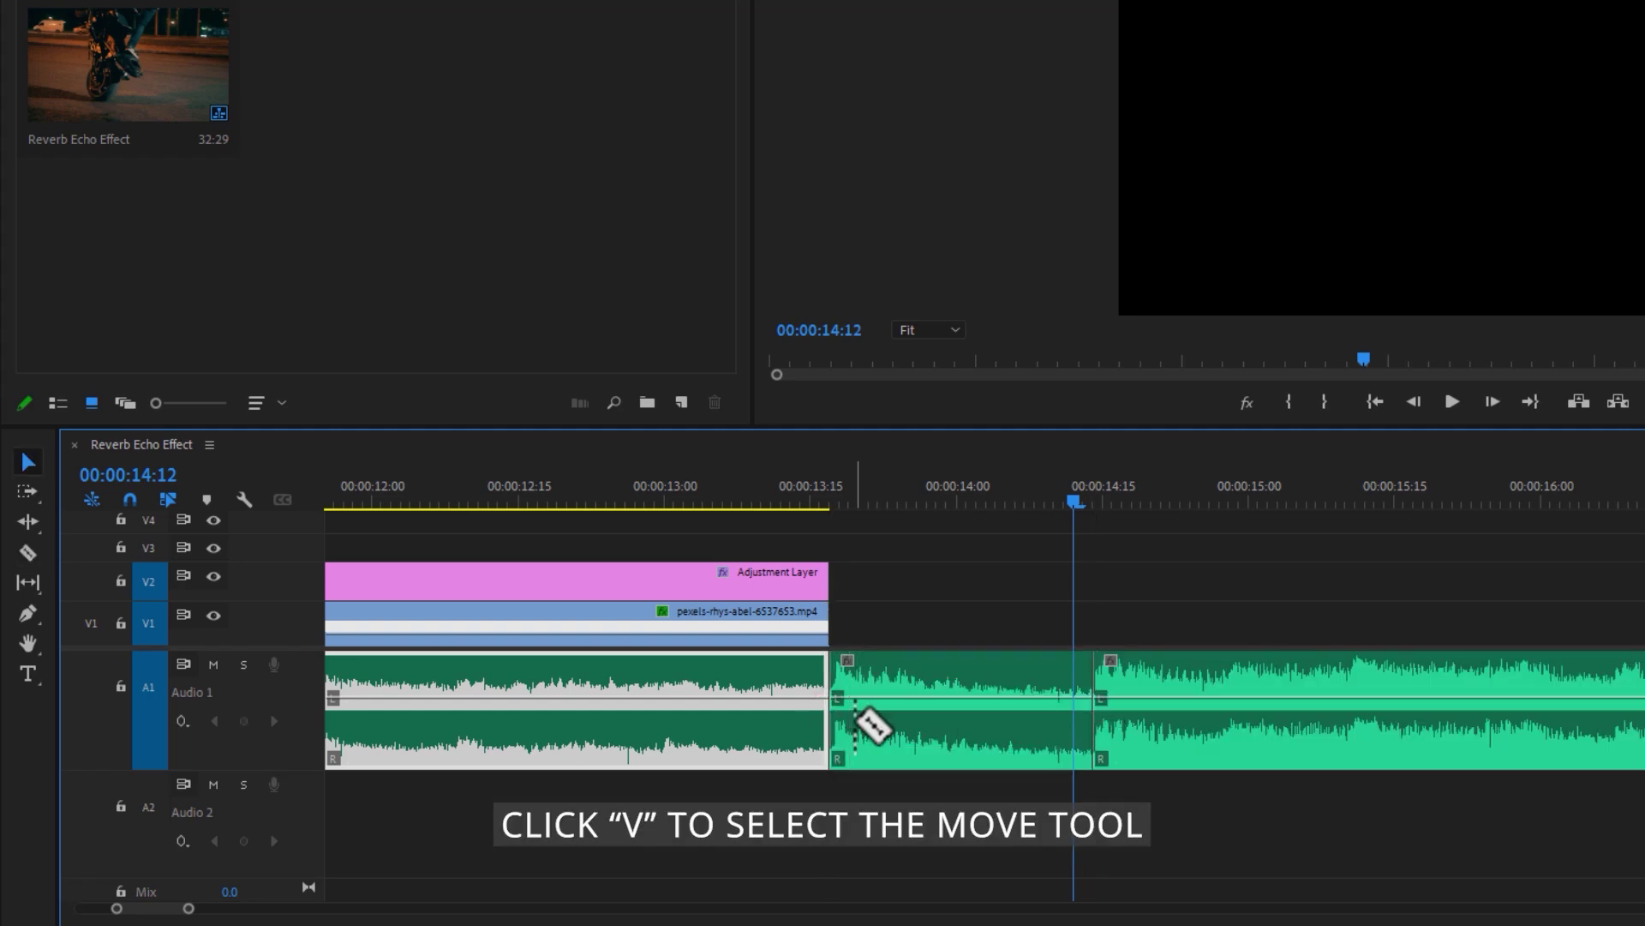
left_click(1179, 744)
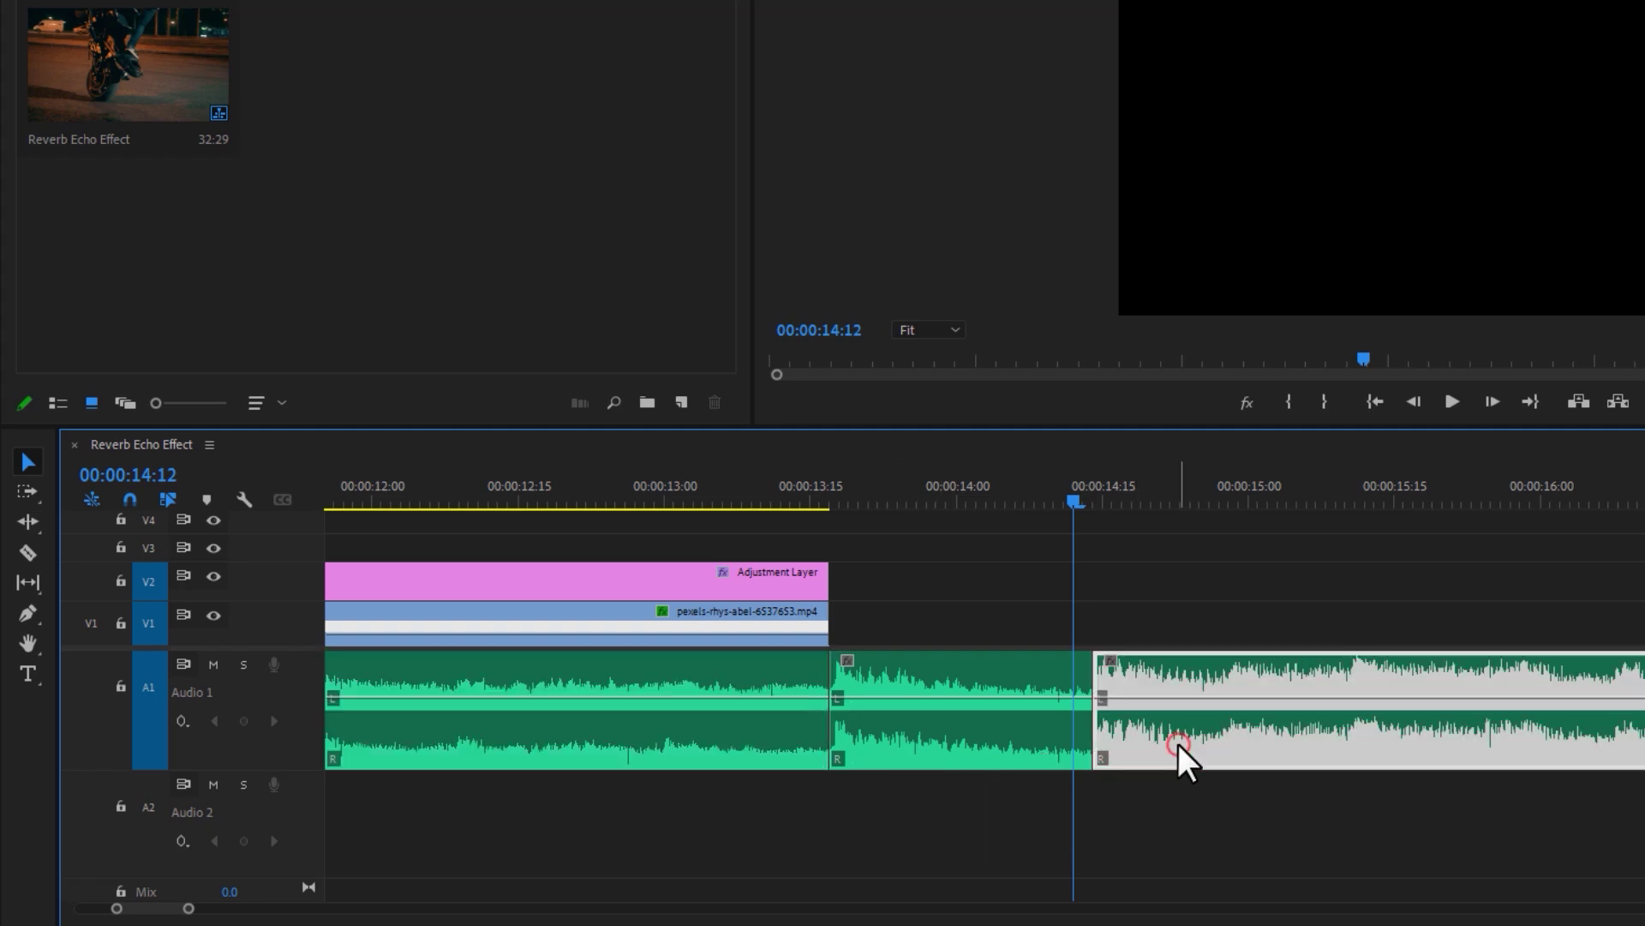
key("Delete")
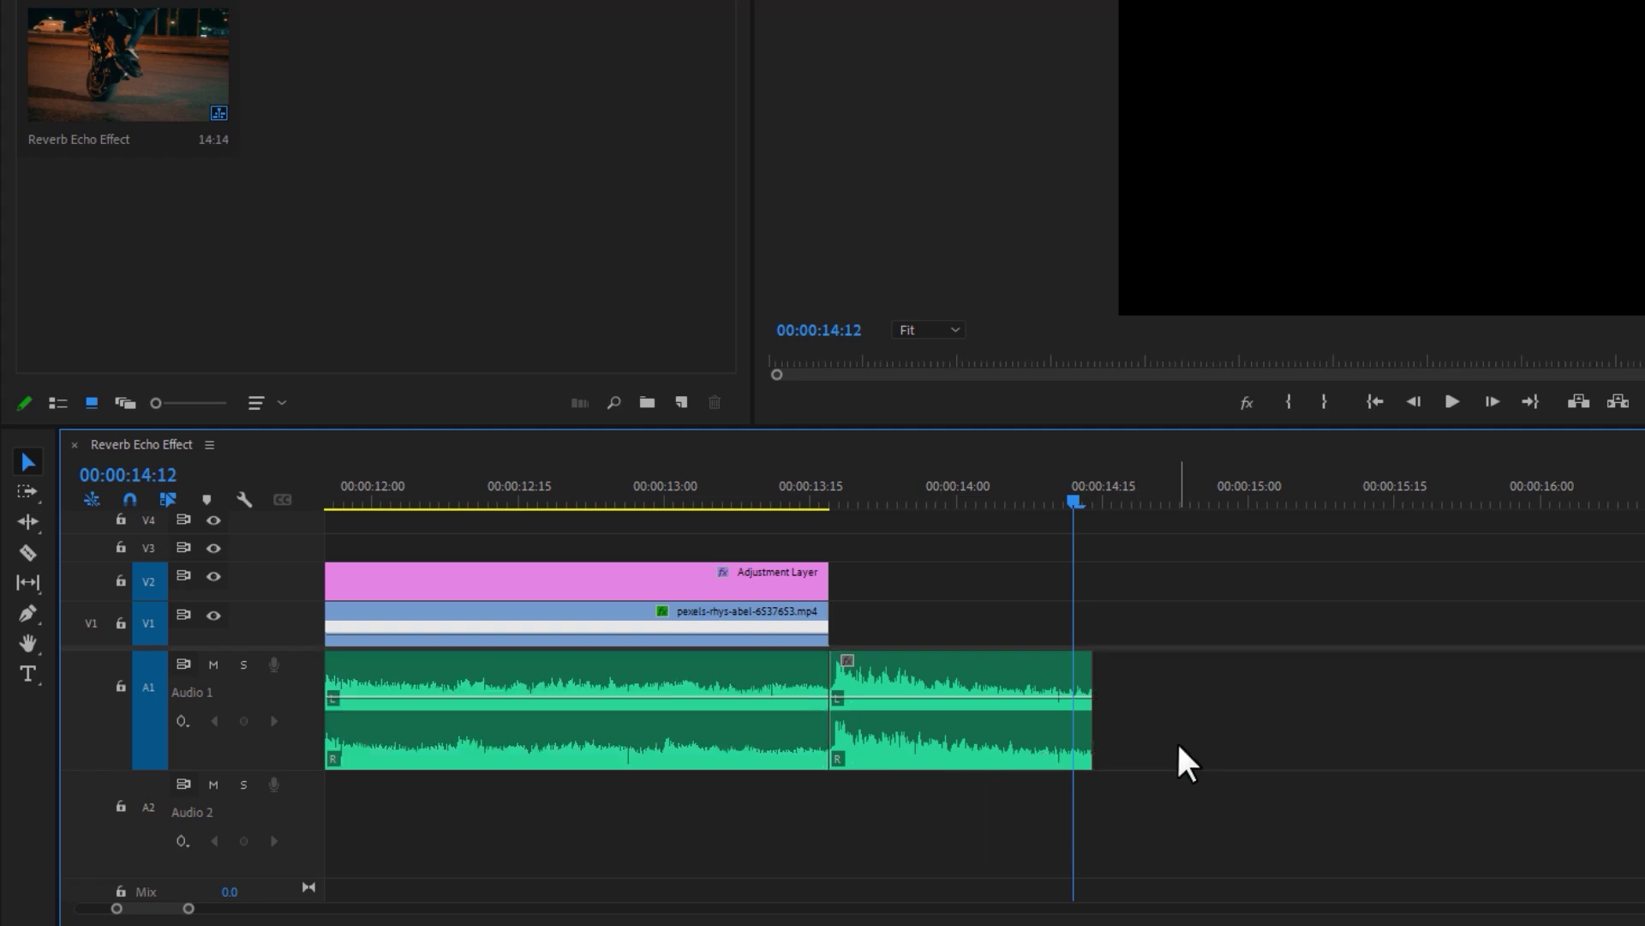
left_click(950, 743)
- Drag the post-video music piece from Audio 1 to Audio 2 and open the Audio Track Mixer
left_click_drag(950, 743, 948, 790)
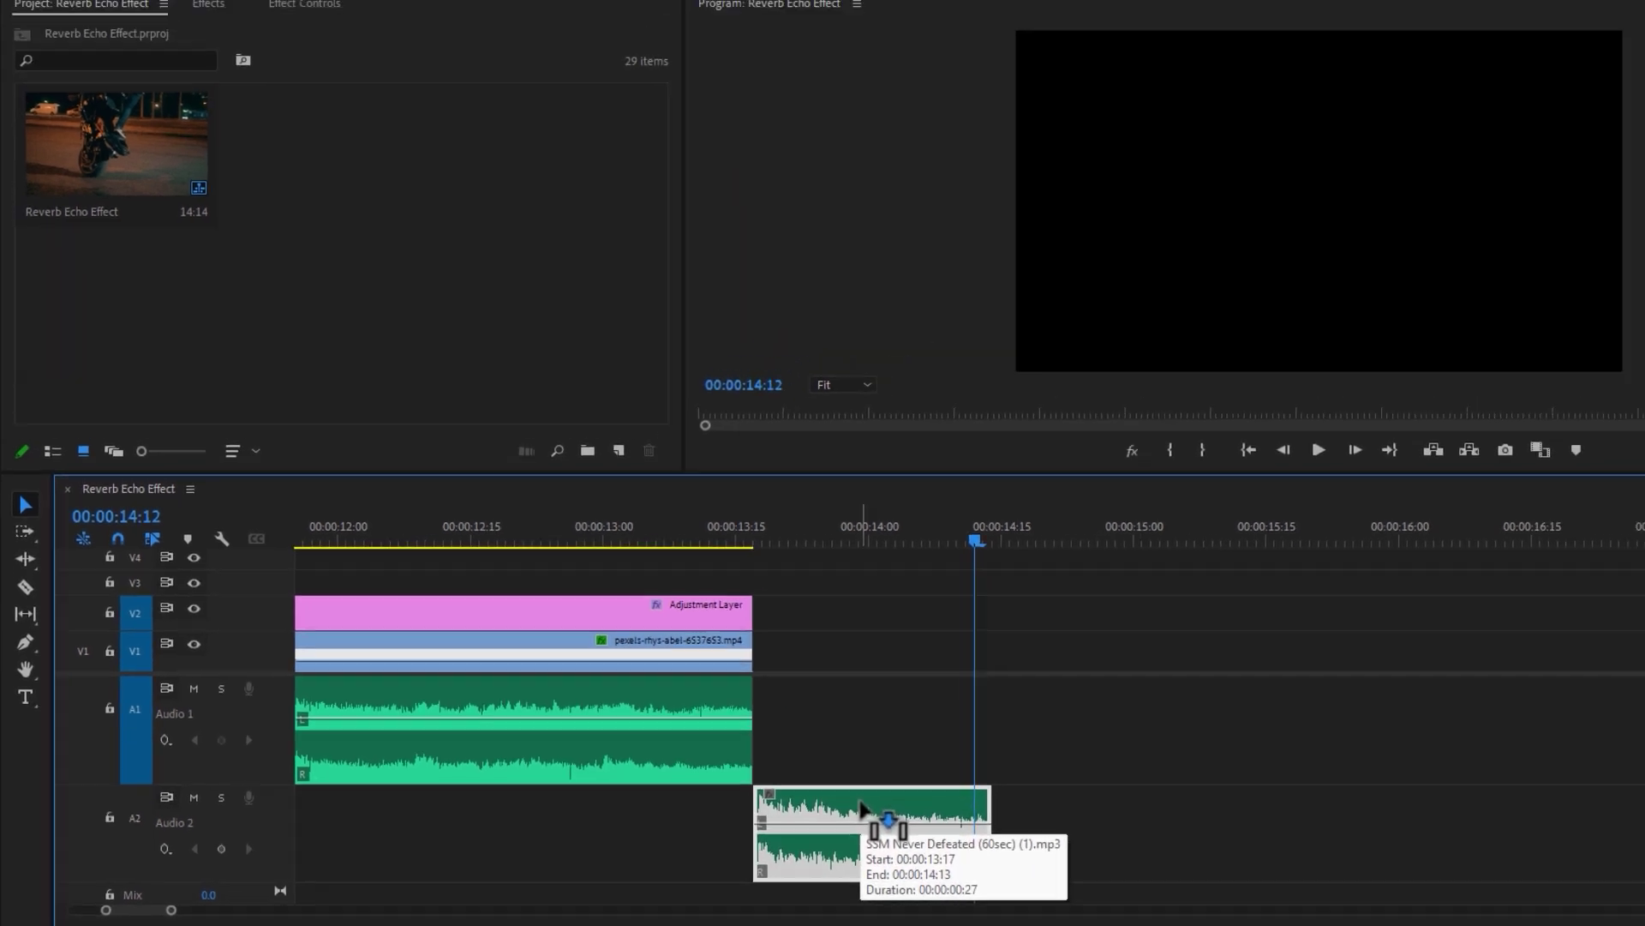
left_click(333, 12)
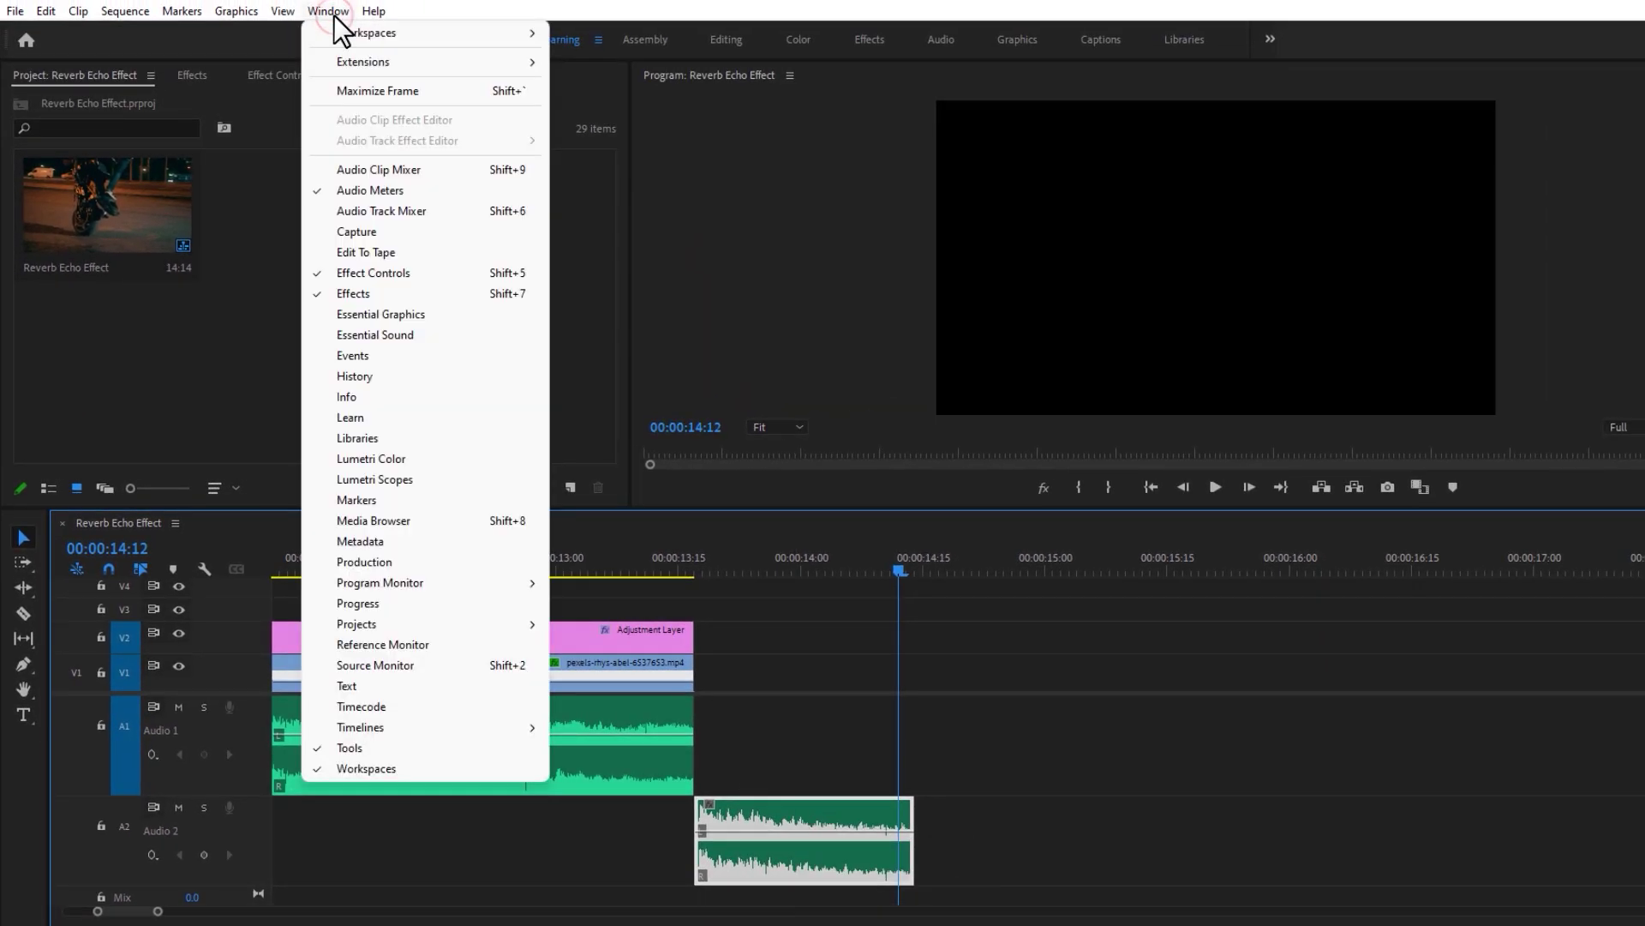
left_click(439, 210)
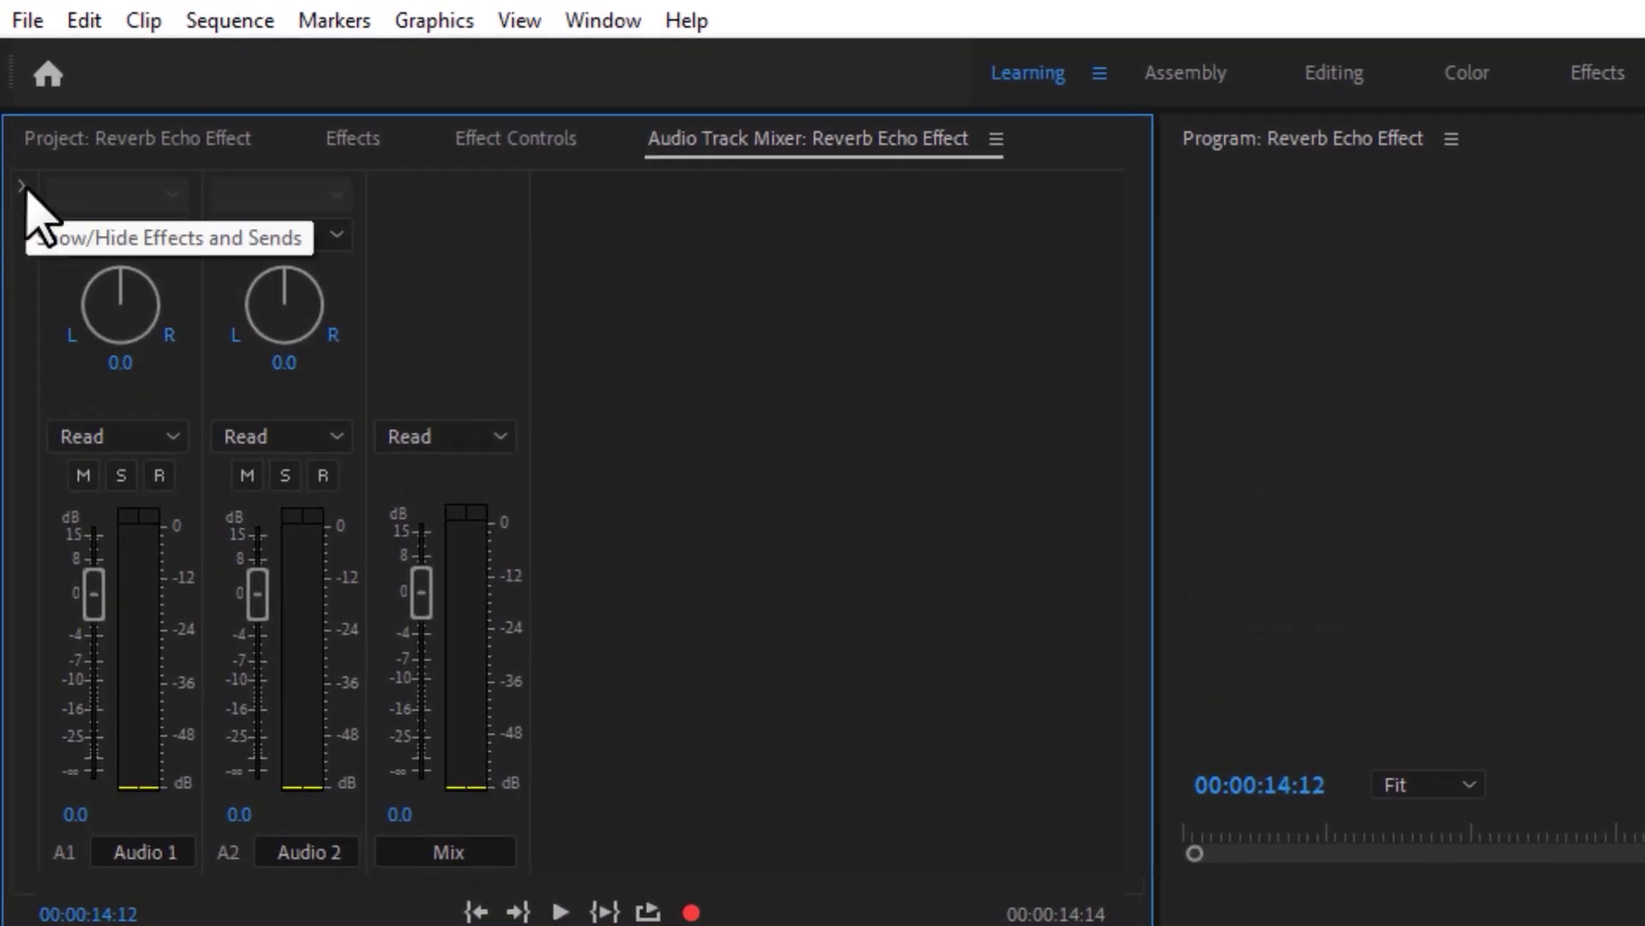
- Reveal the mixer's effect slots and insert Reverb > Studio Reverb on Audio 2
left_click(23, 186)
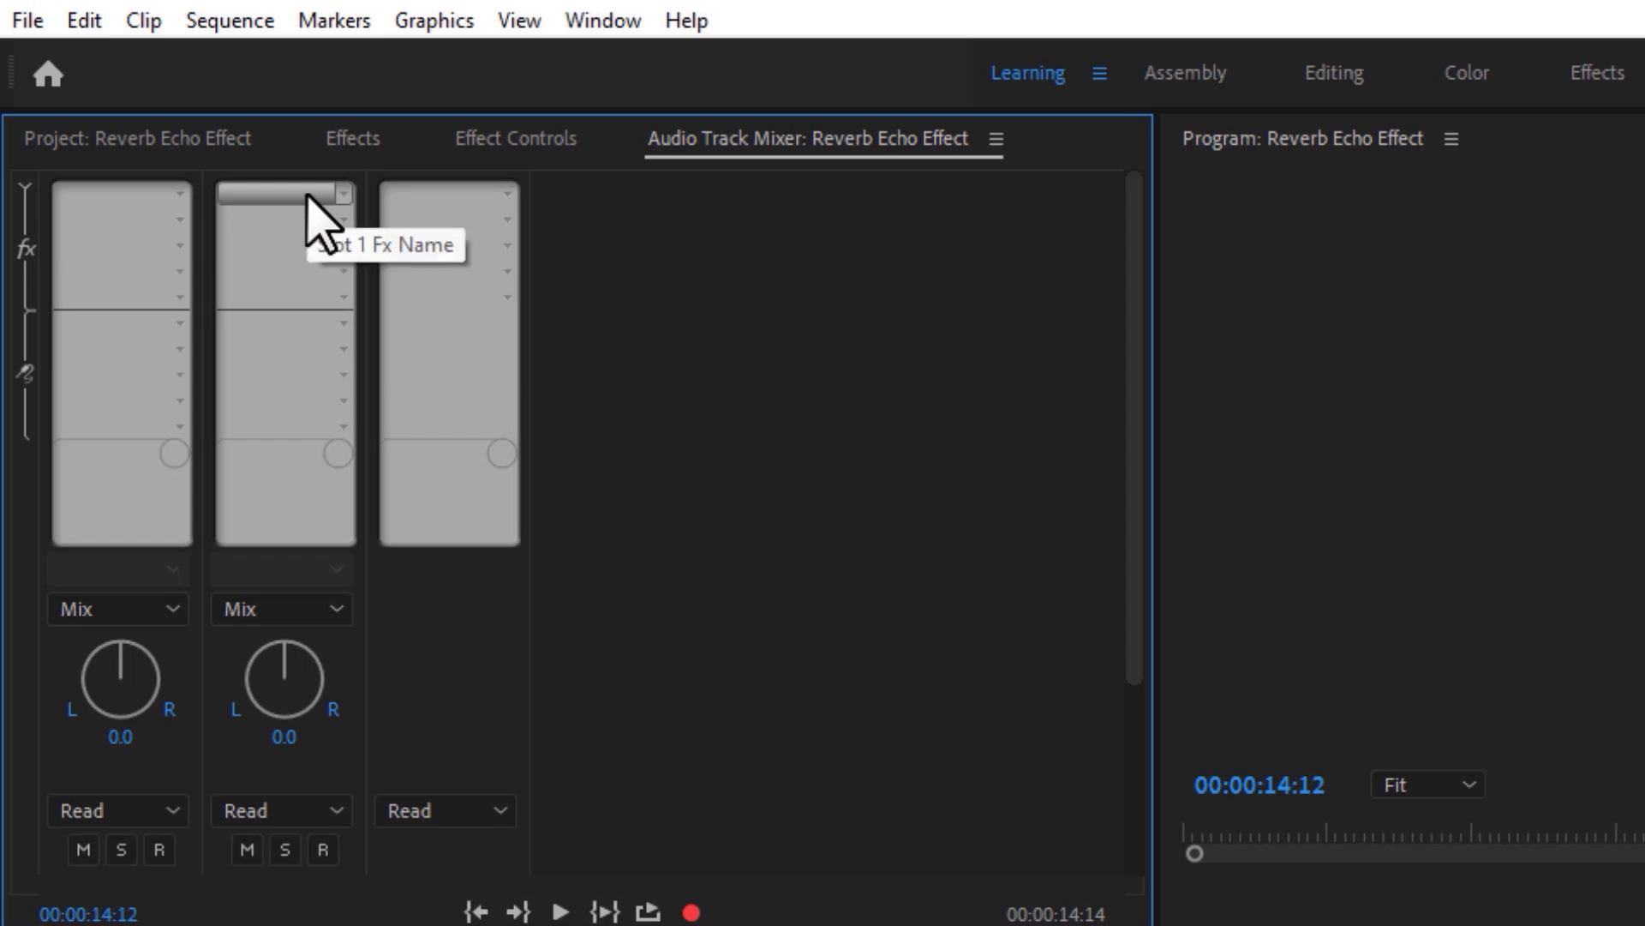
left_click(344, 194)
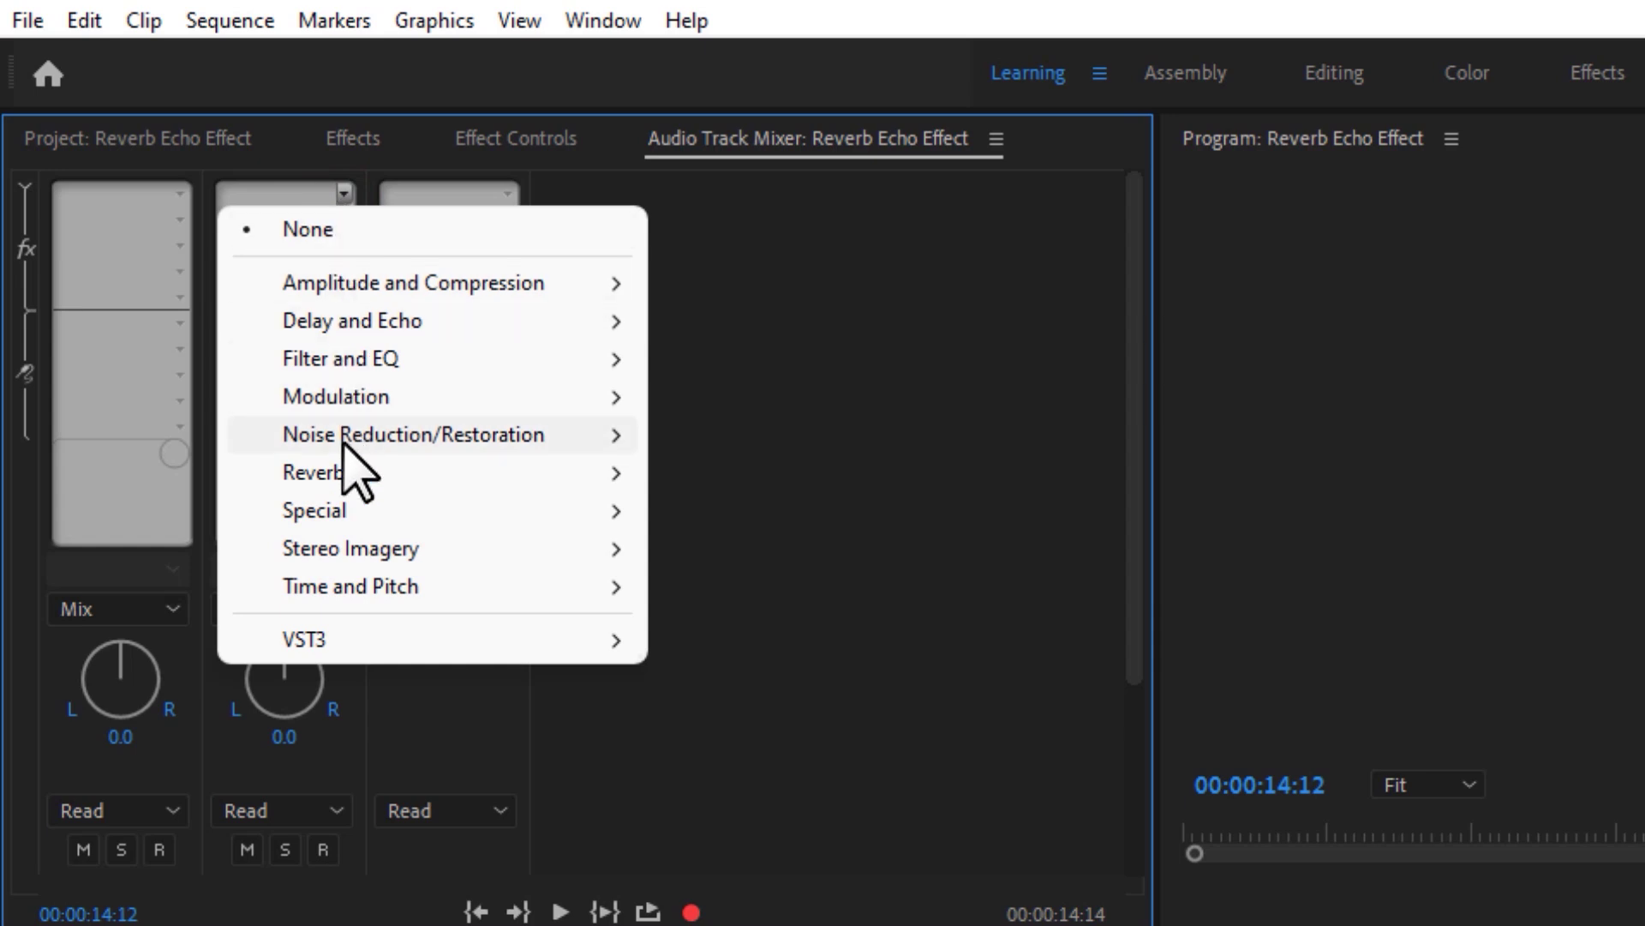
mouse_move(352, 472)
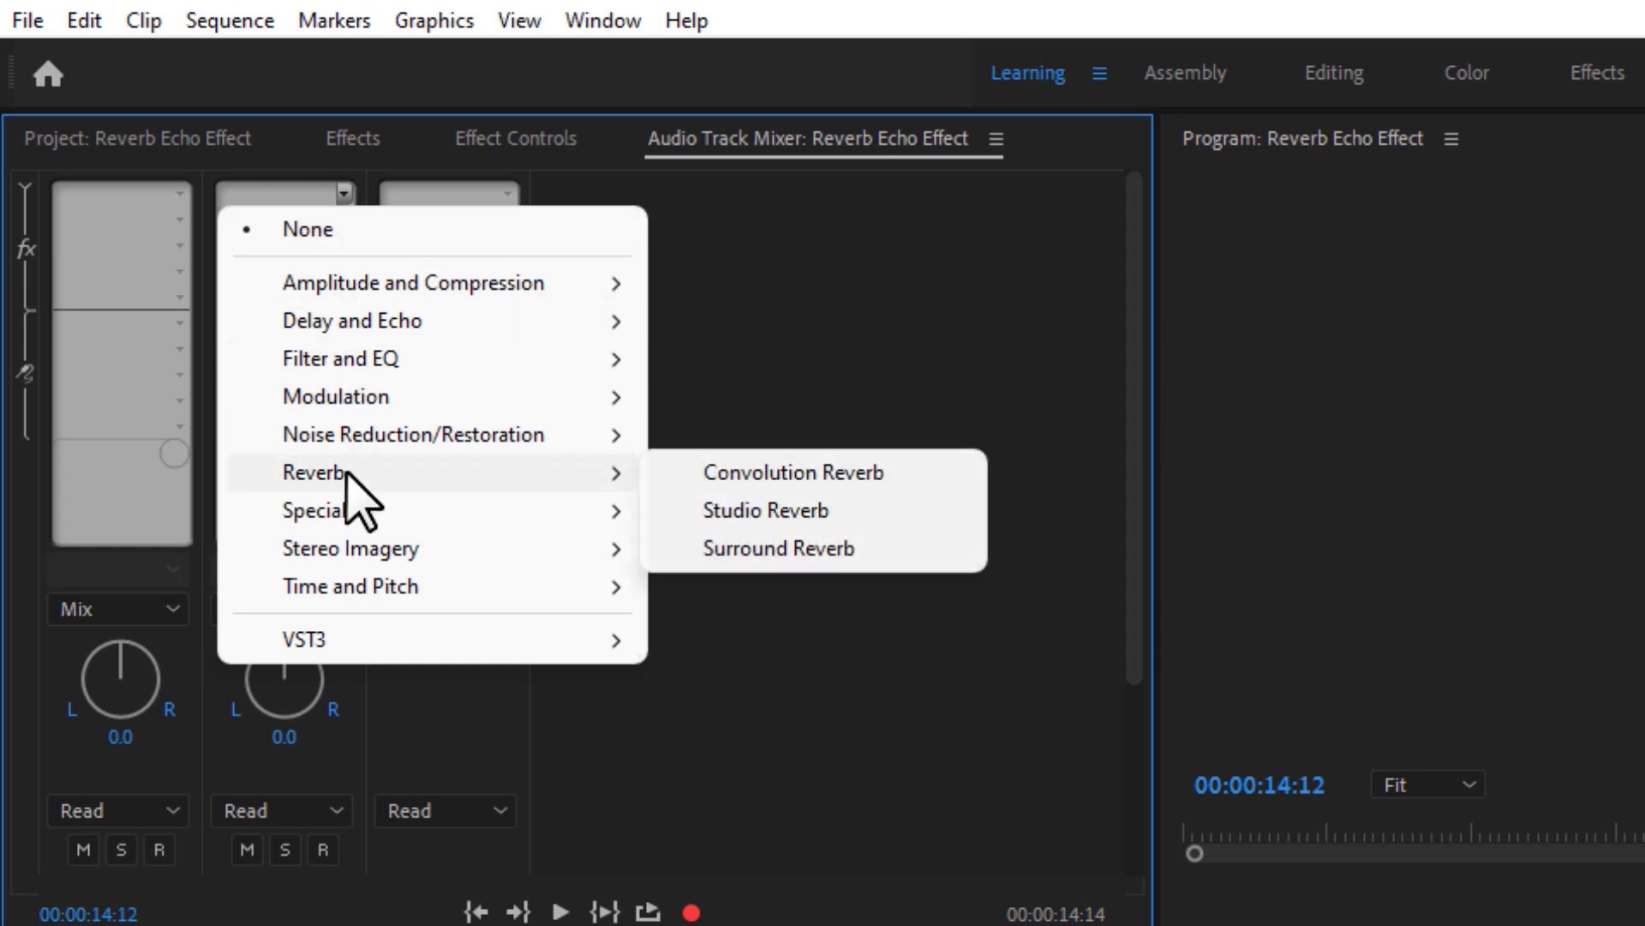
left_click(851, 512)
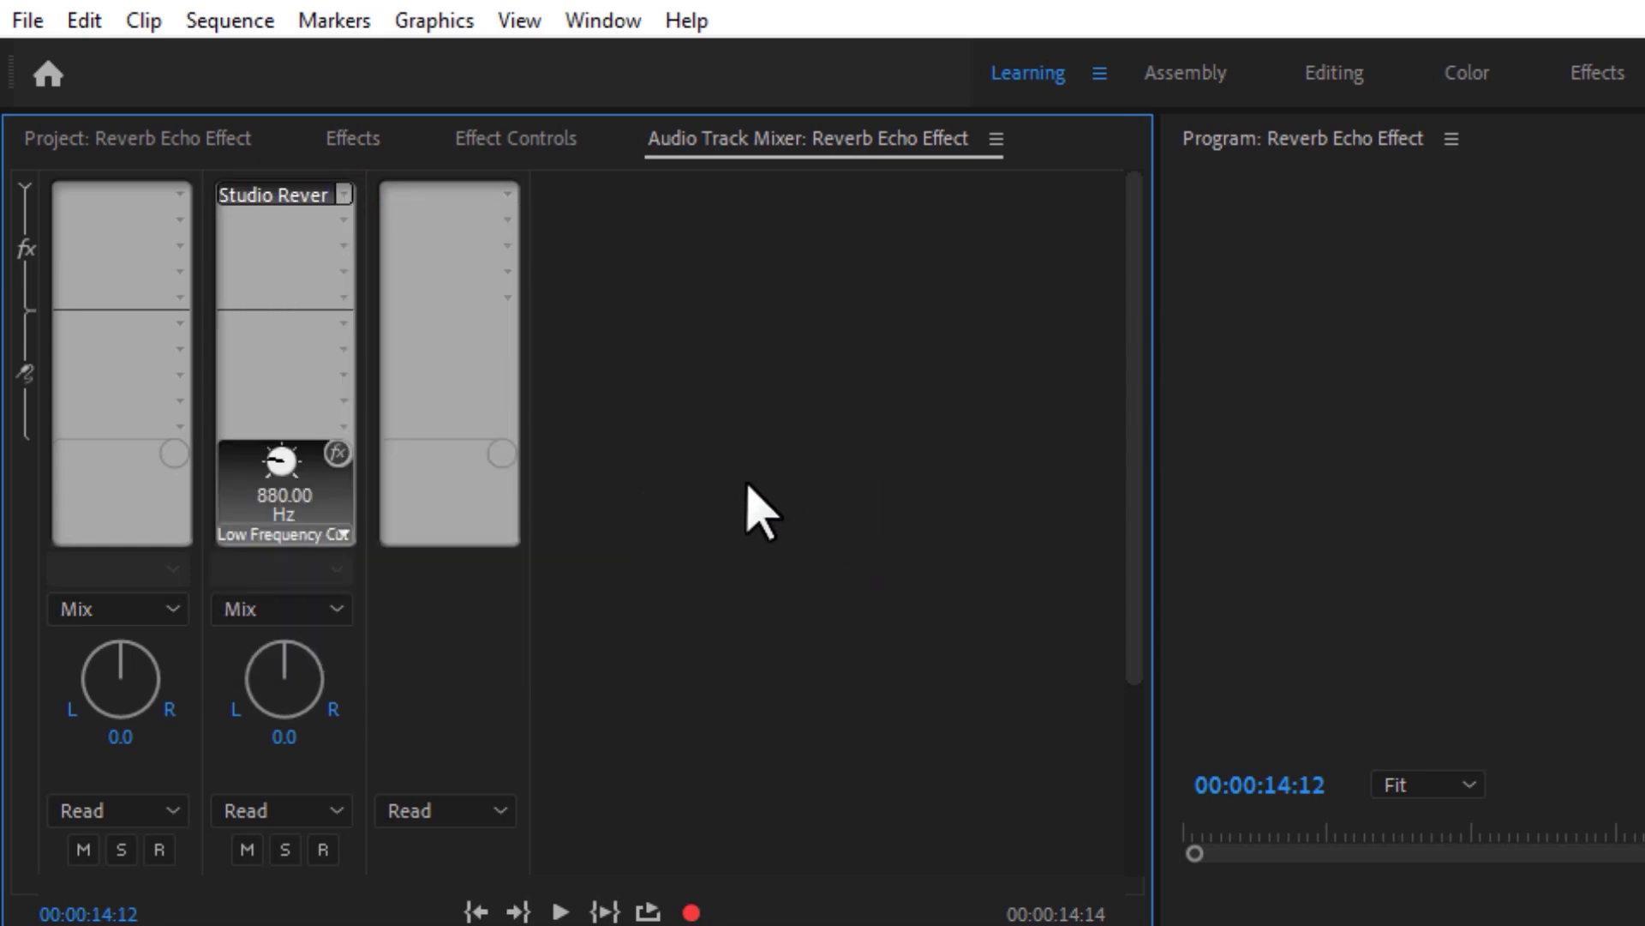
- In Audio 2's Studio Reverb editor, set Decay to 10000 ms and Wet to 100%
double_click(287, 199)
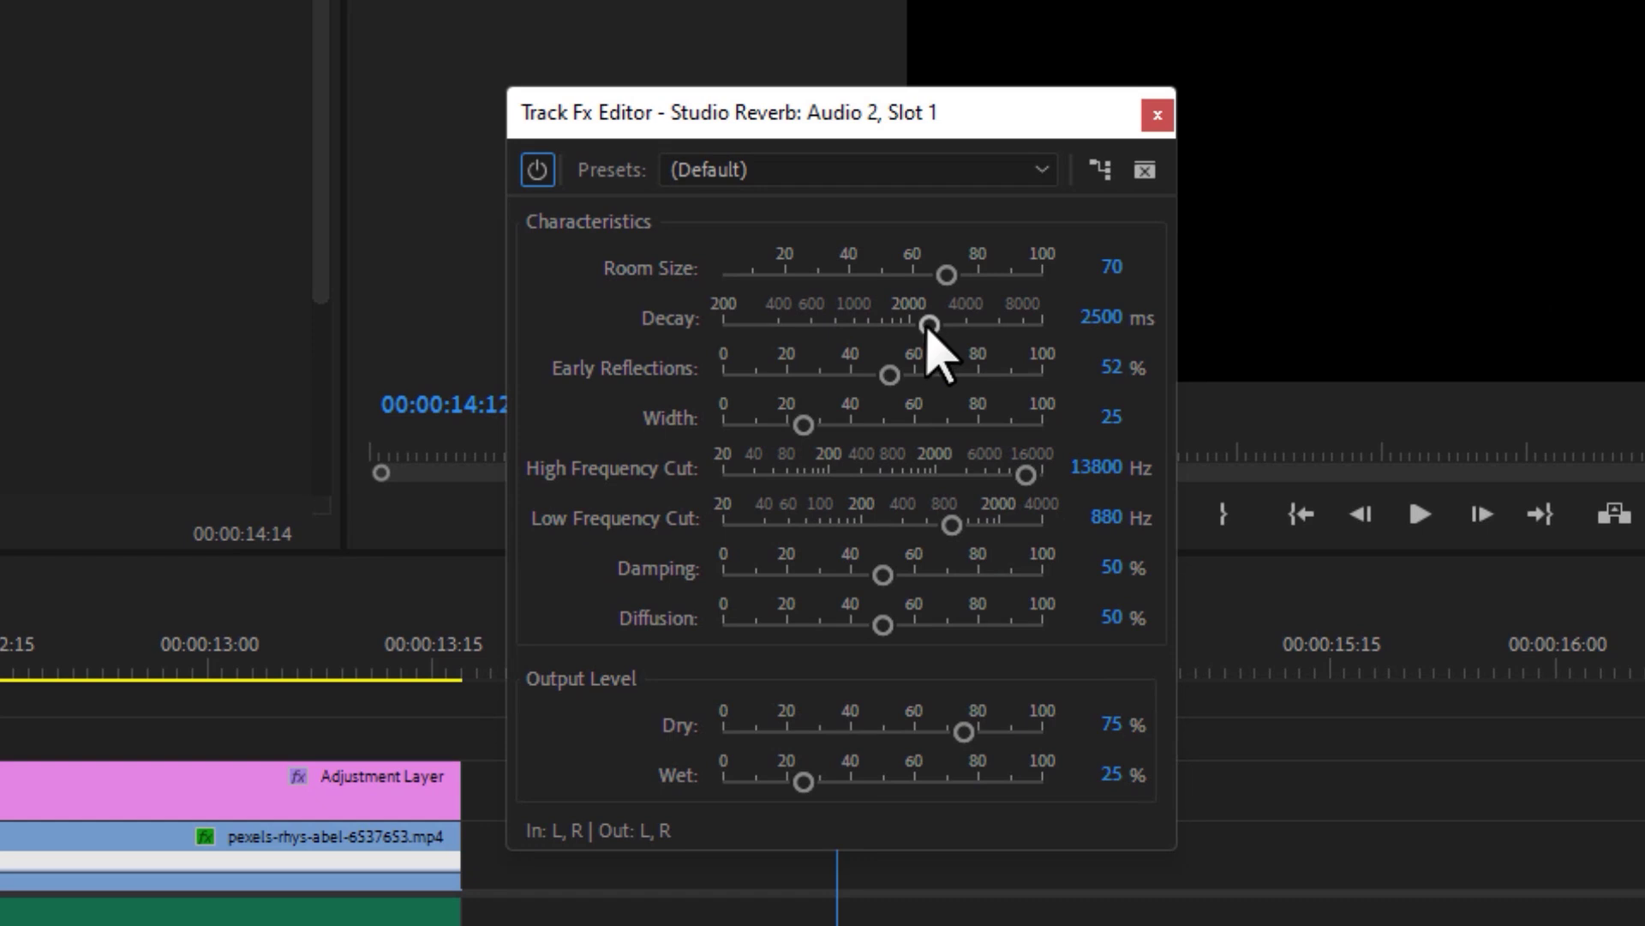
left_click_drag(925, 333, 1069, 336)
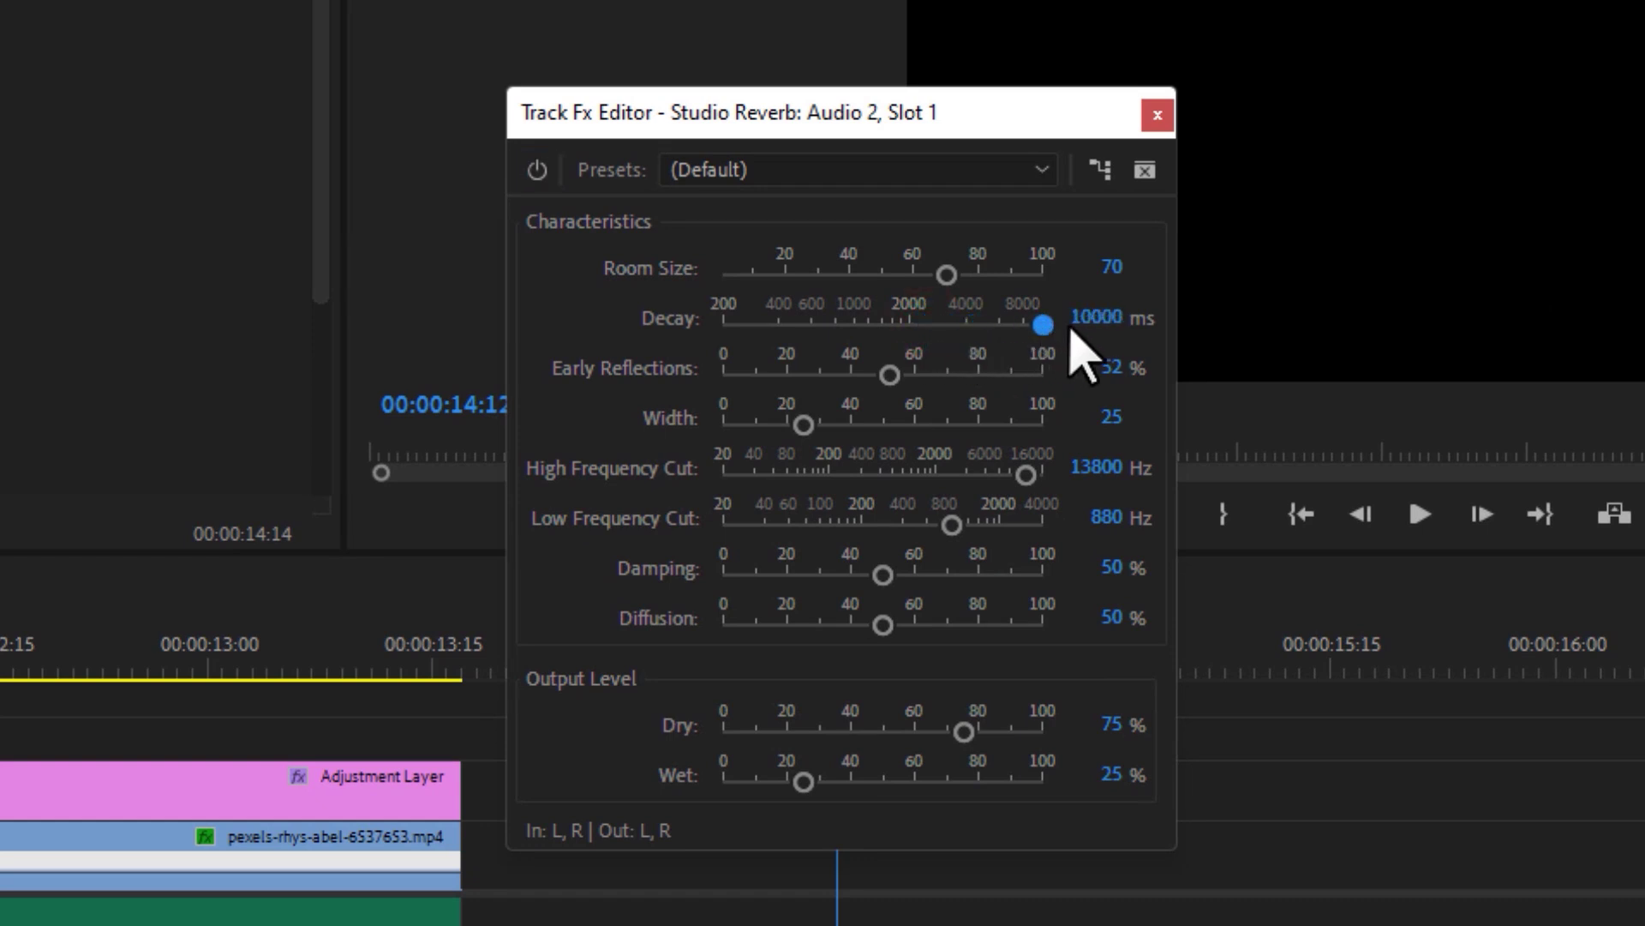
left_click(804, 783)
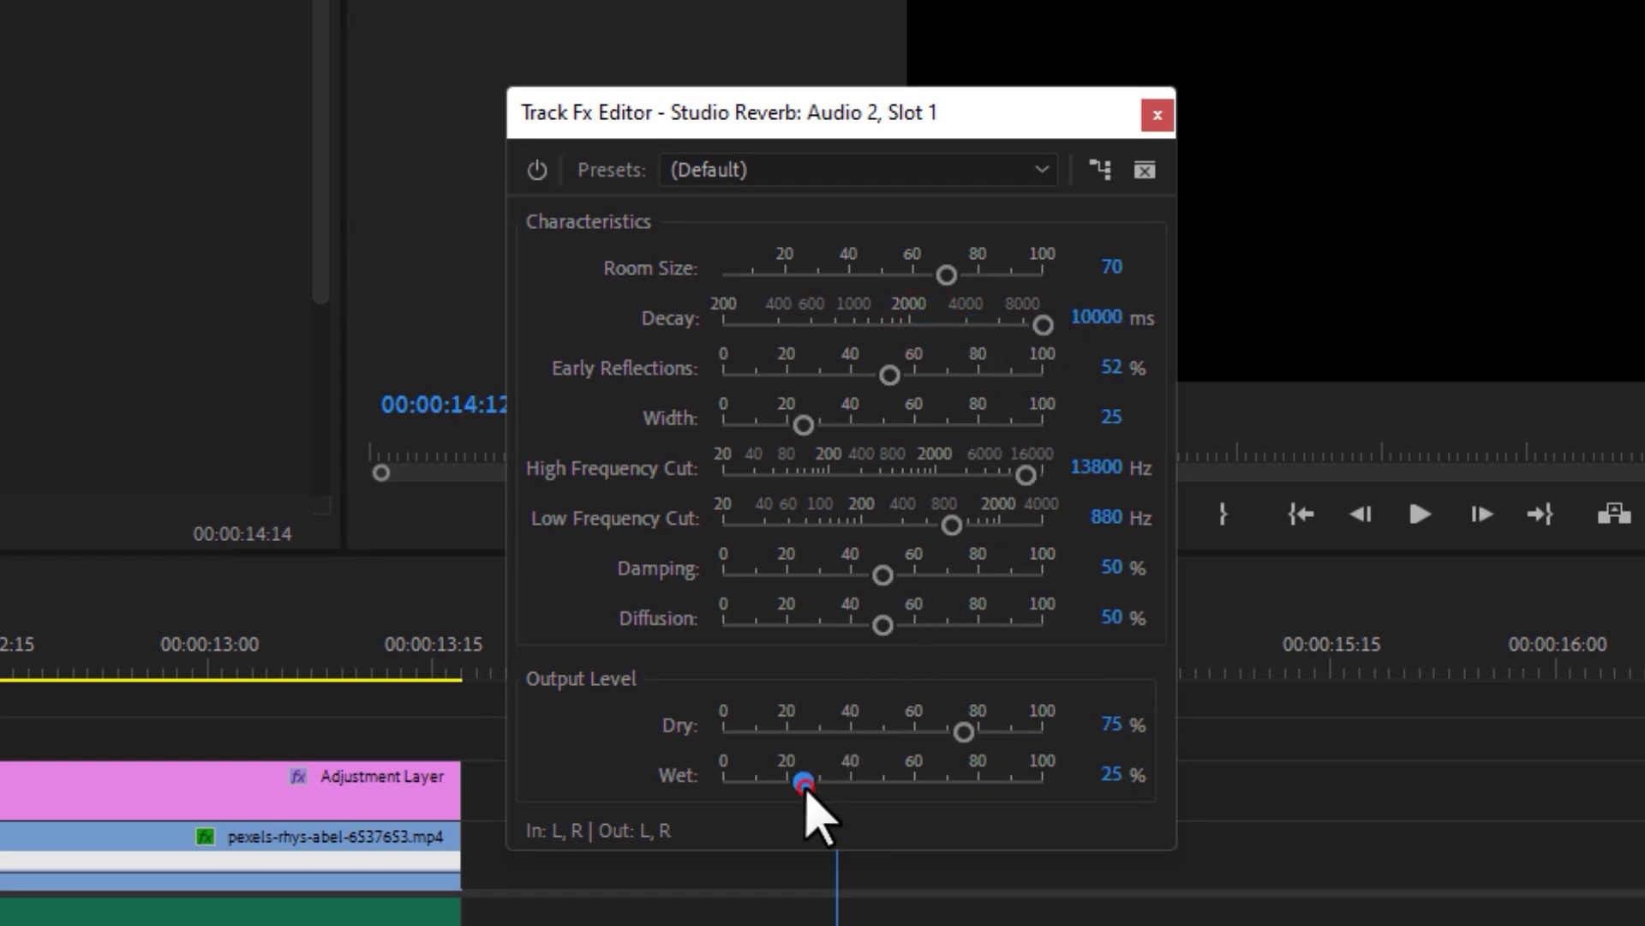
left_click_drag(808, 794, 1102, 793)
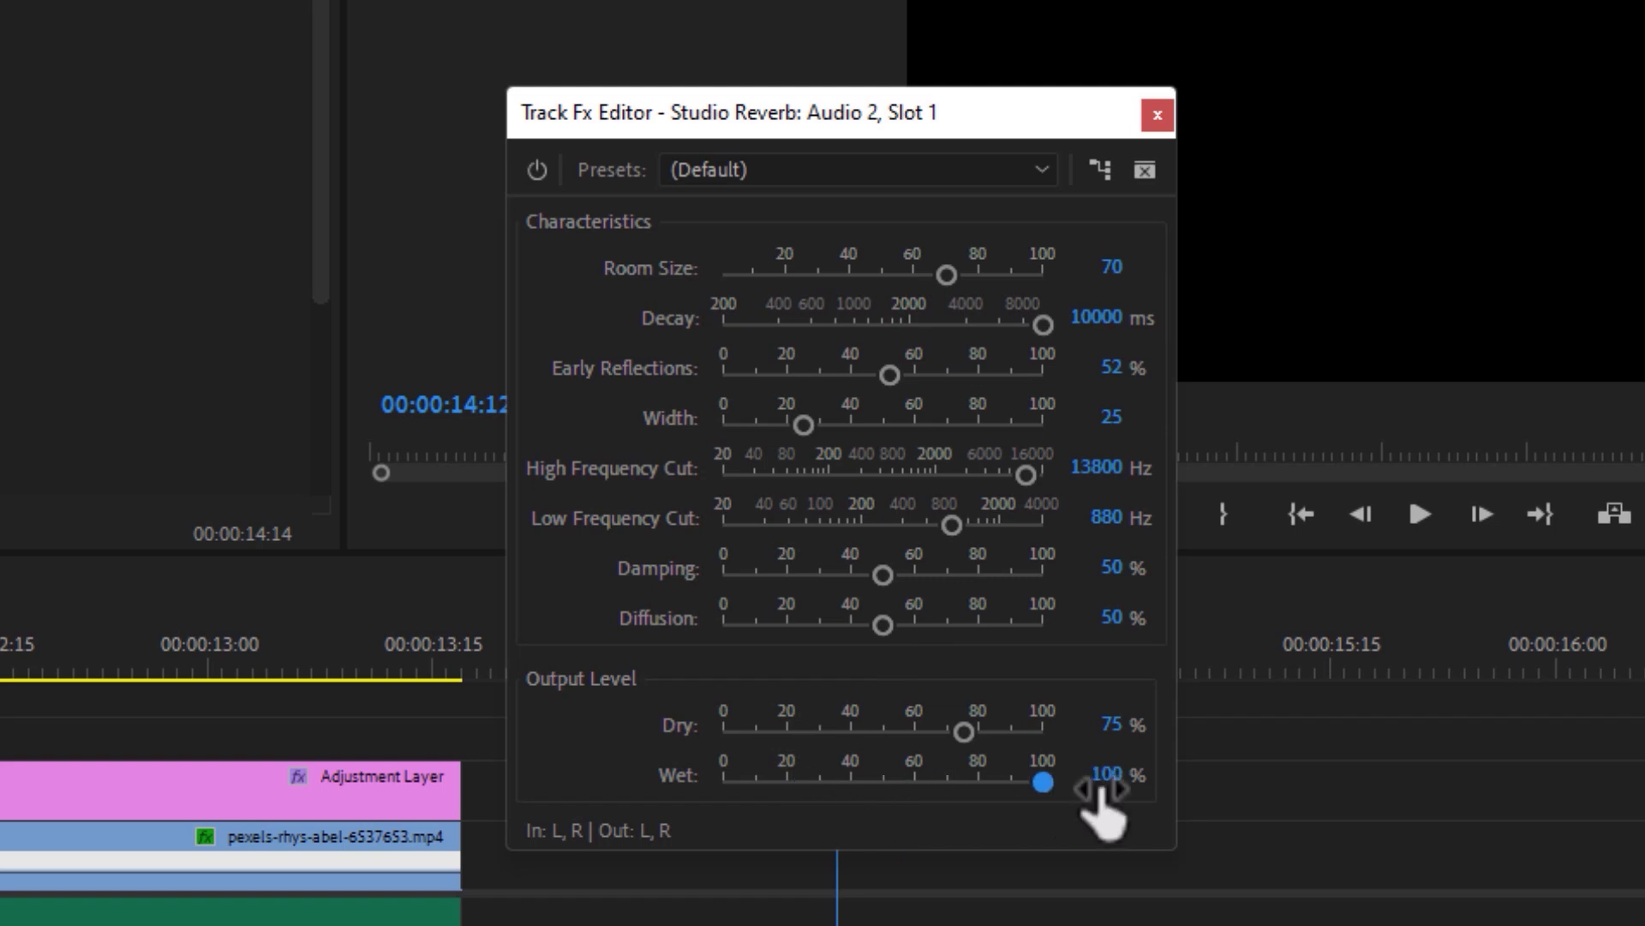
left_click(1160, 115)
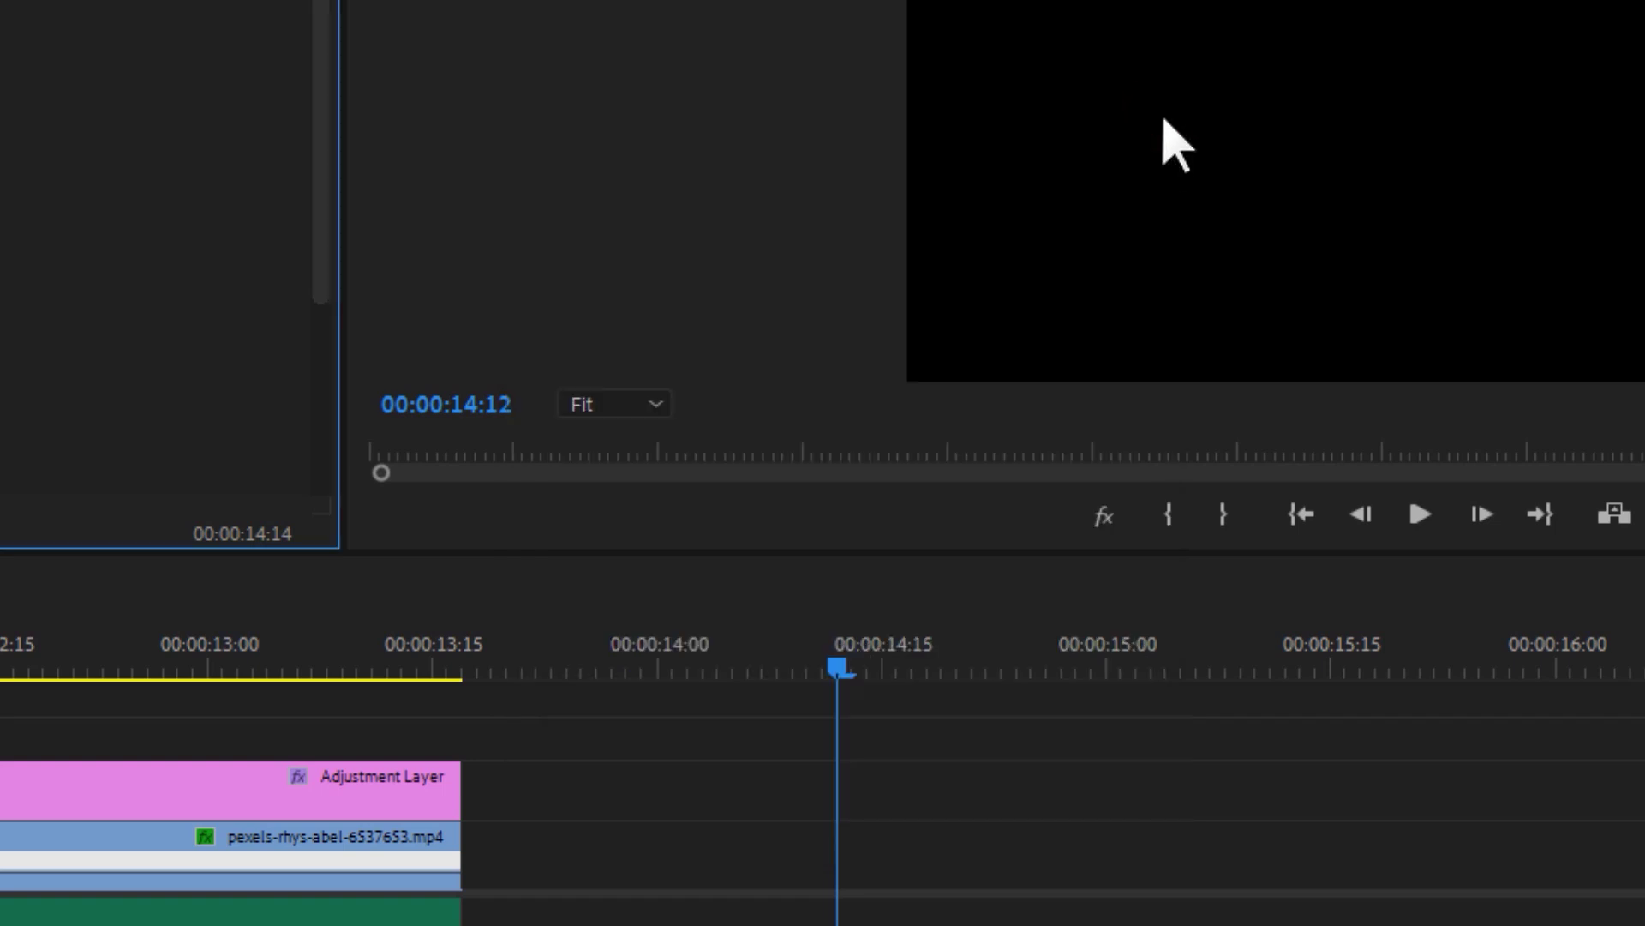
- Play from 00:00:13:17 to hear the reverb tail, then select the V1 and V2 clips
left_click(878, 503)
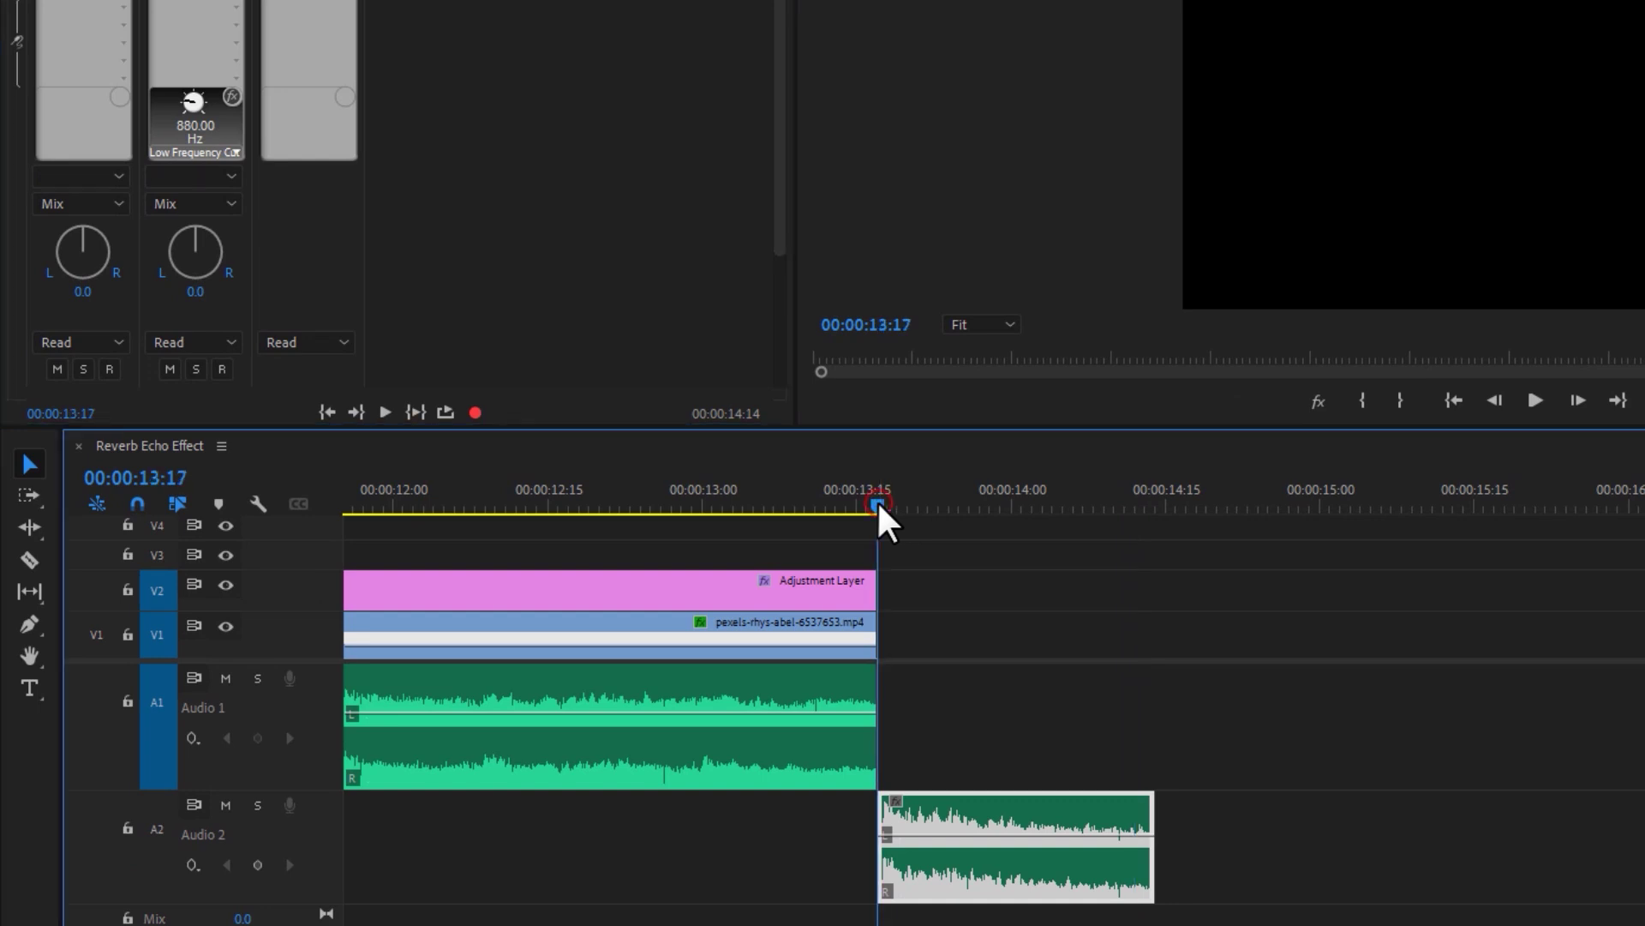
key("space")
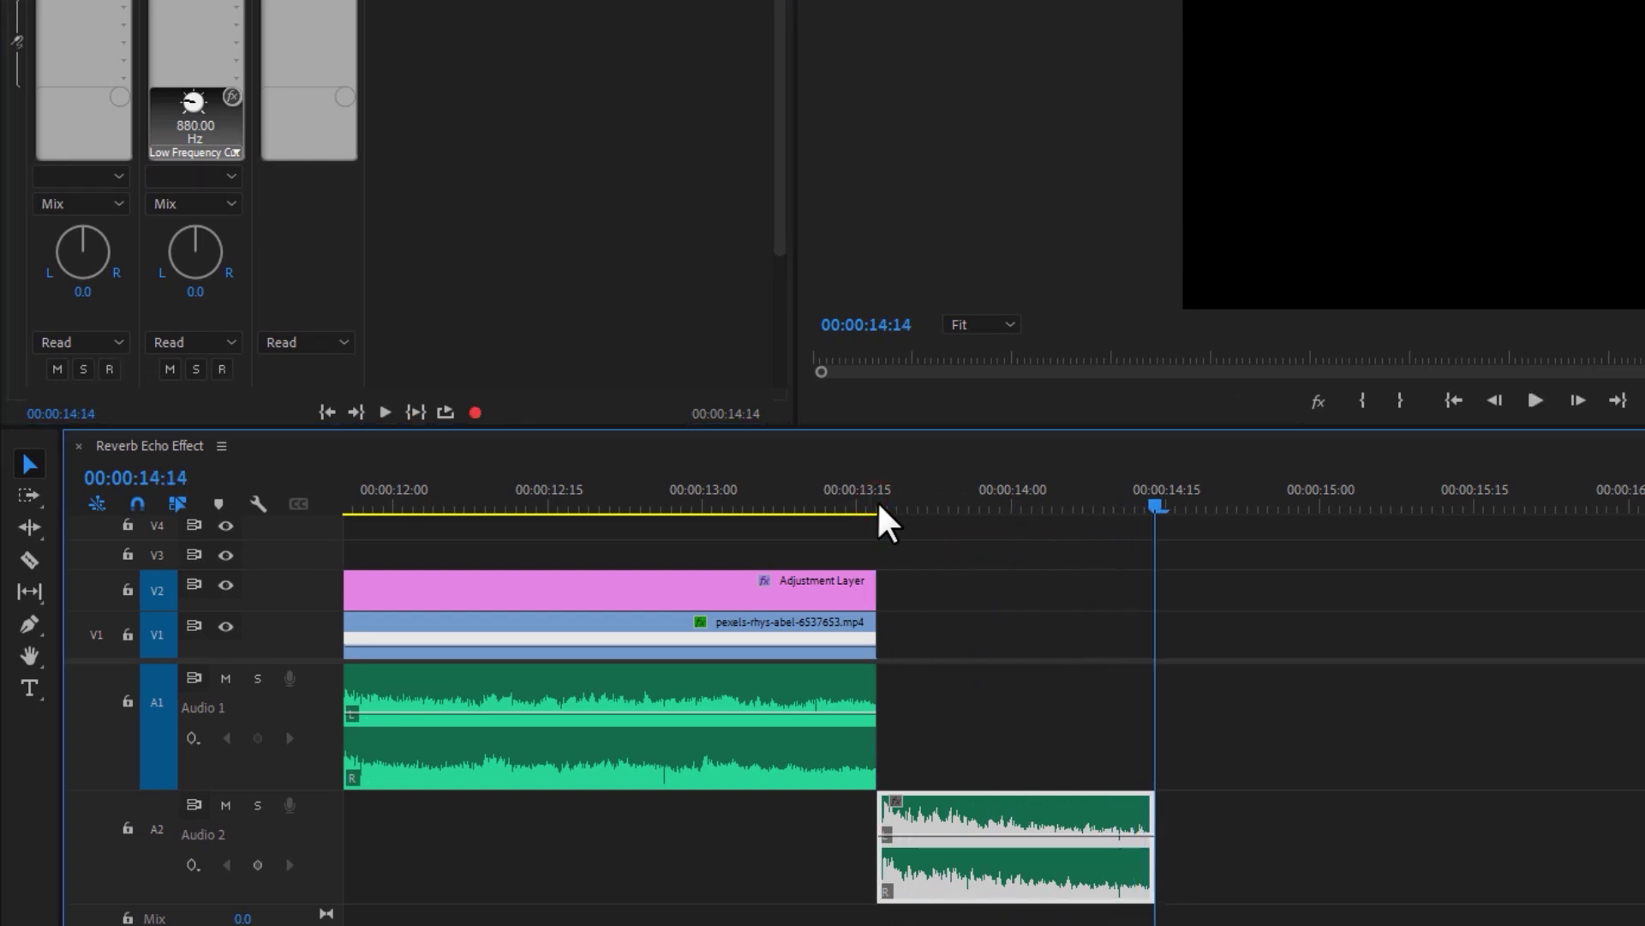
left_click_drag(842, 532, 905, 638)
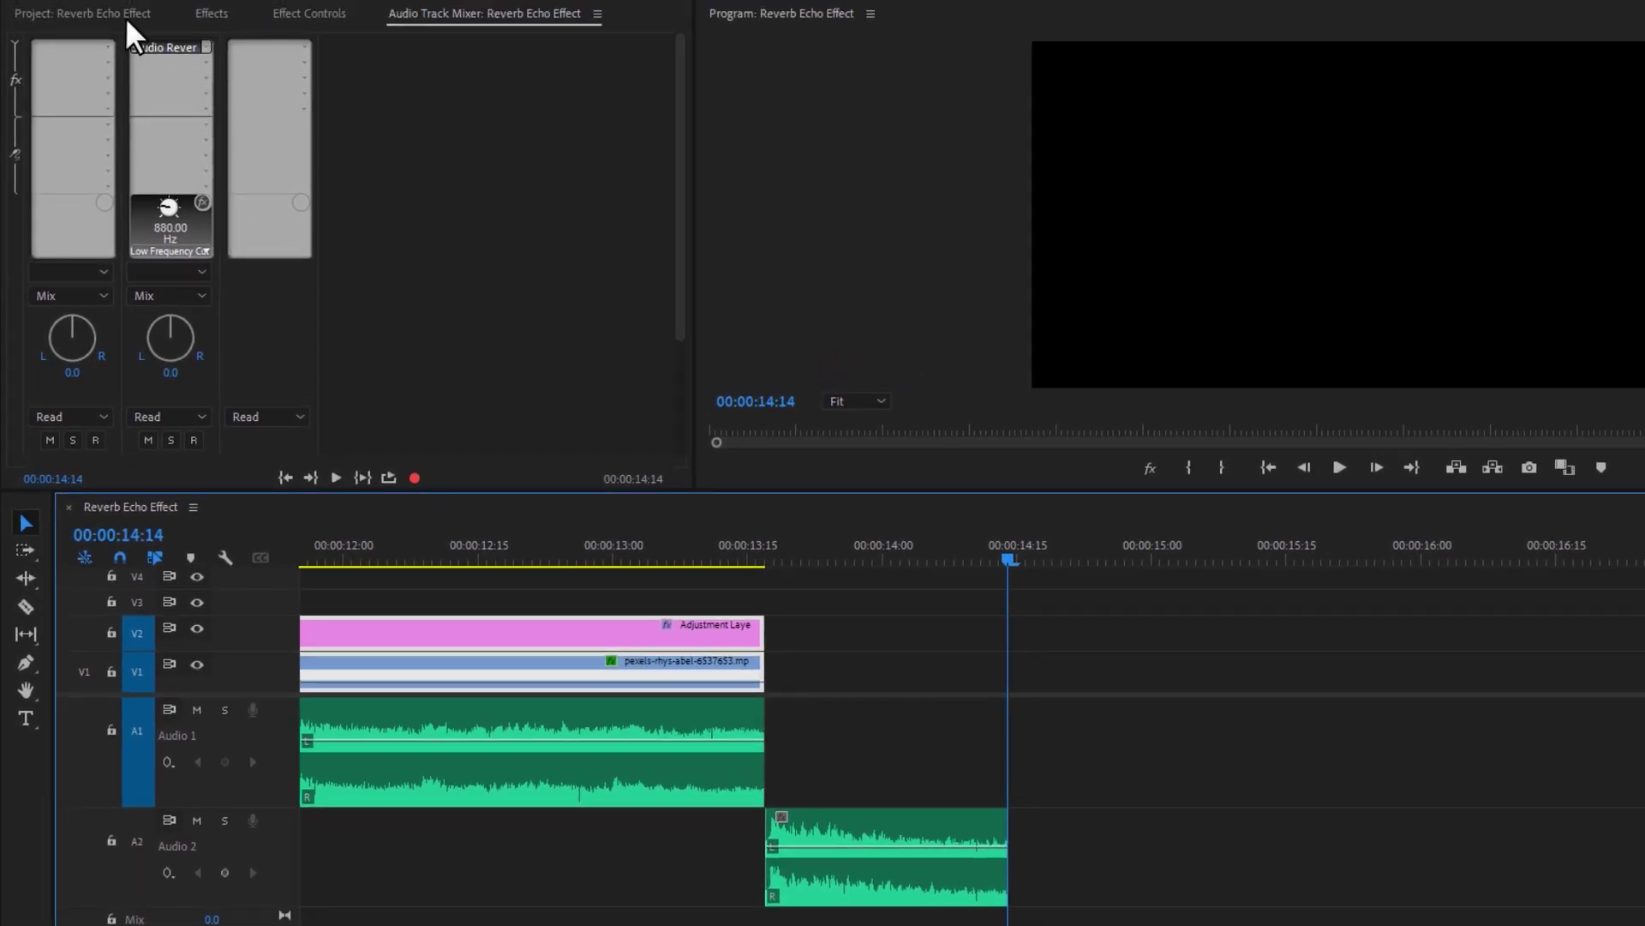
- Create a new Adjustment Layer and place it on V1 right after the video clip
left_click(127, 15)
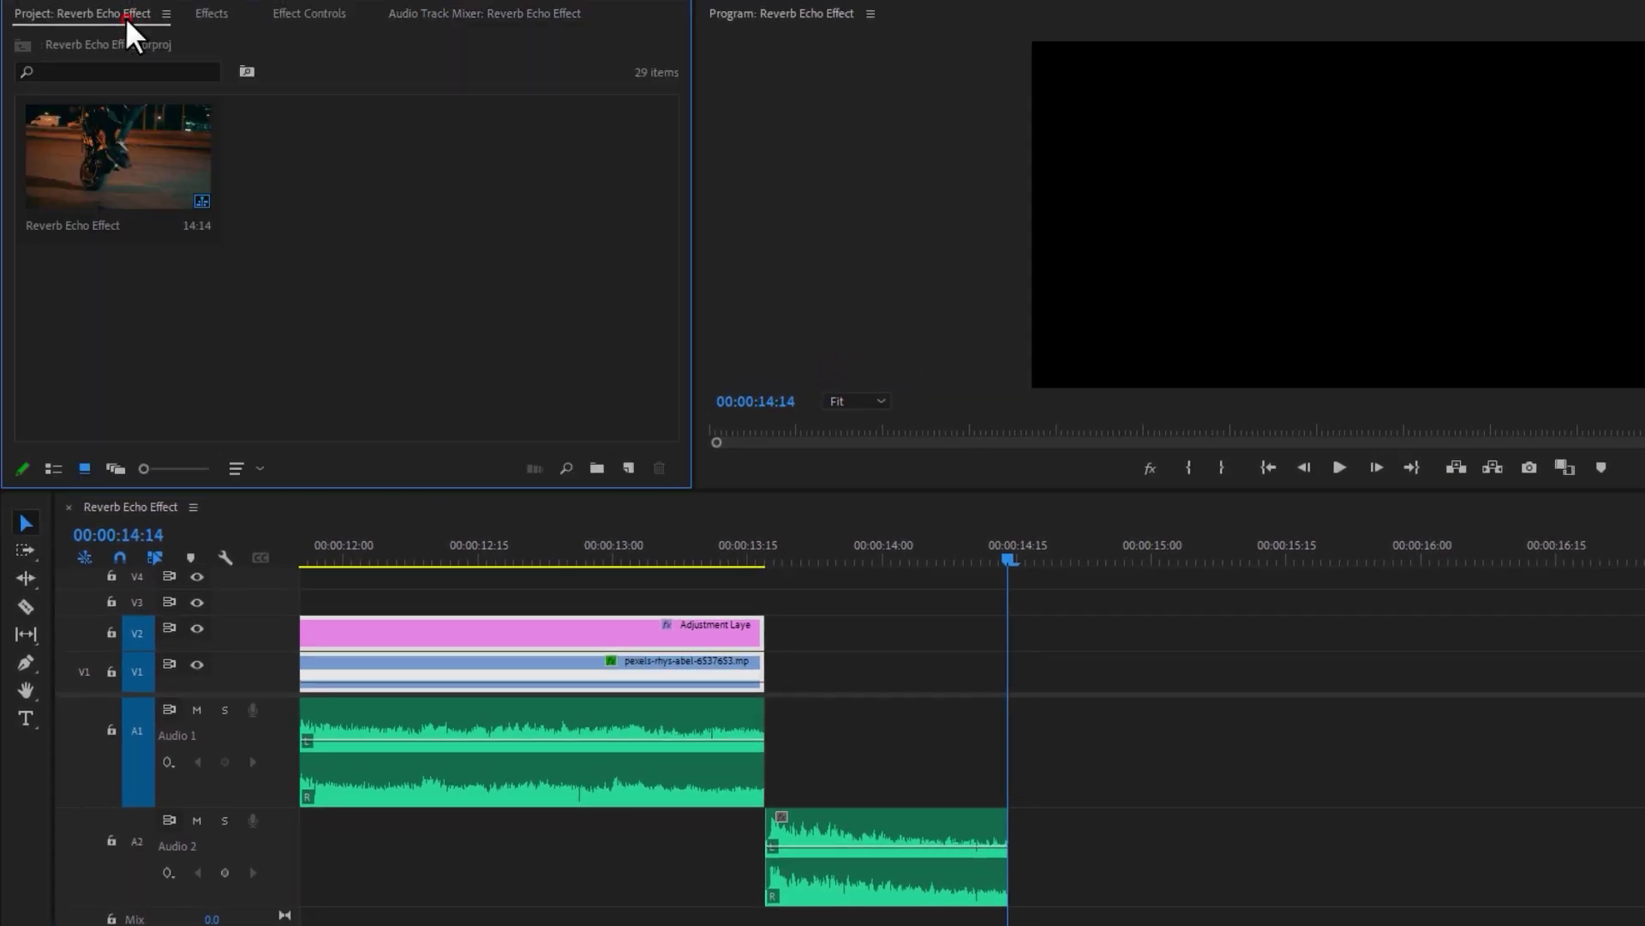
left_click(626, 468)
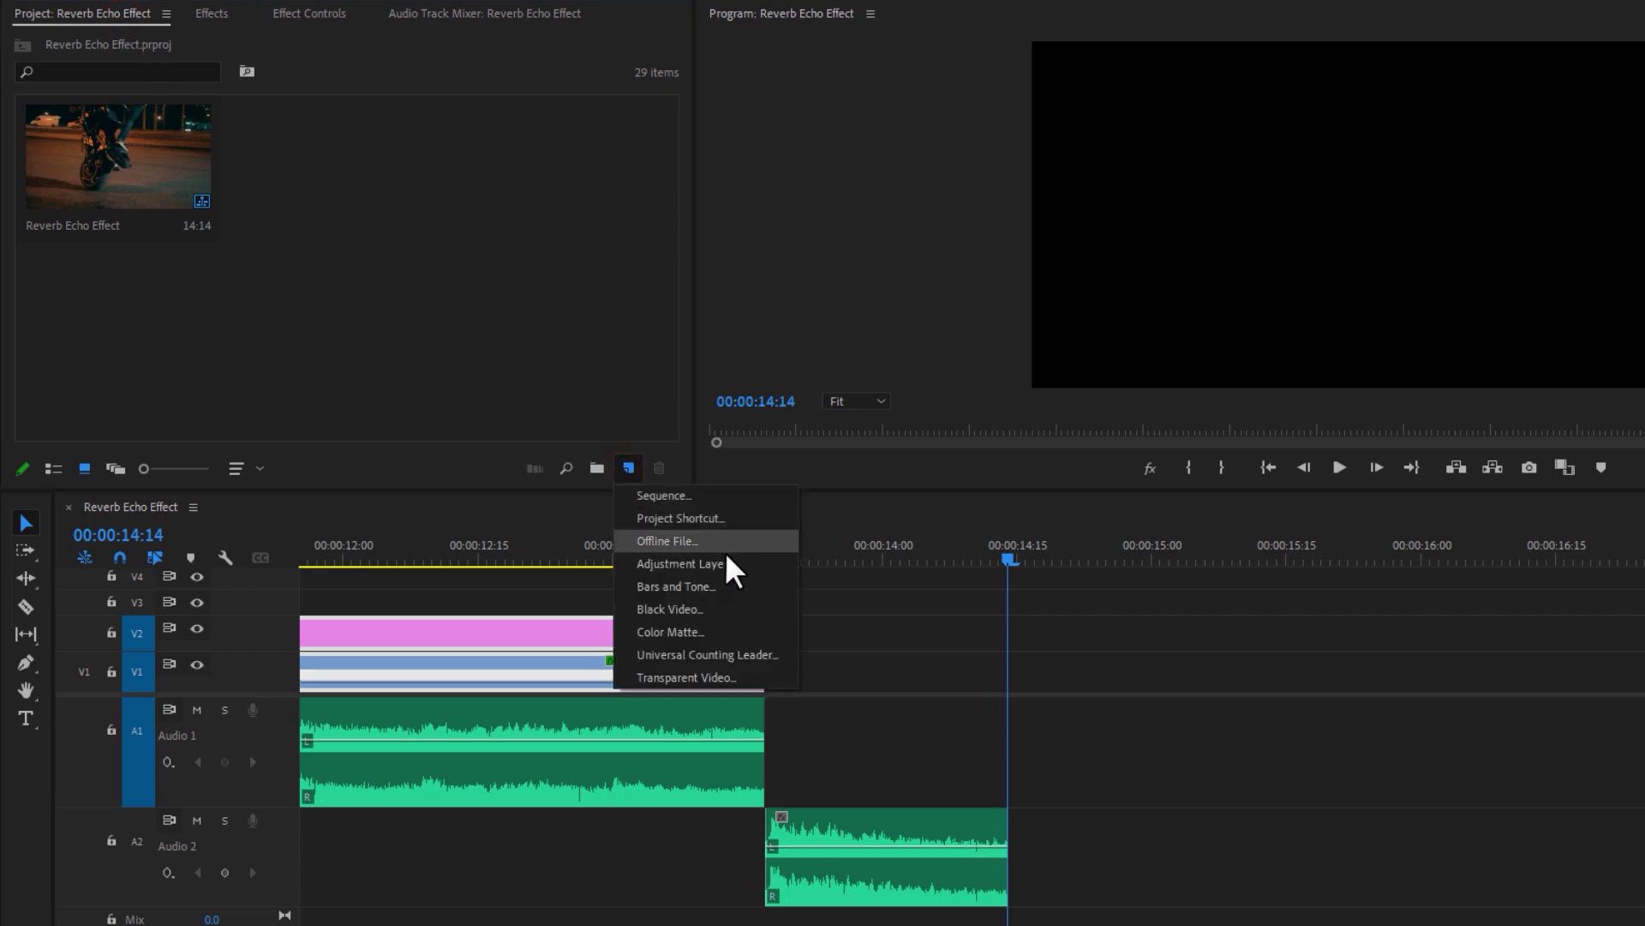
left_click(751, 563)
left_click(1026, 524)
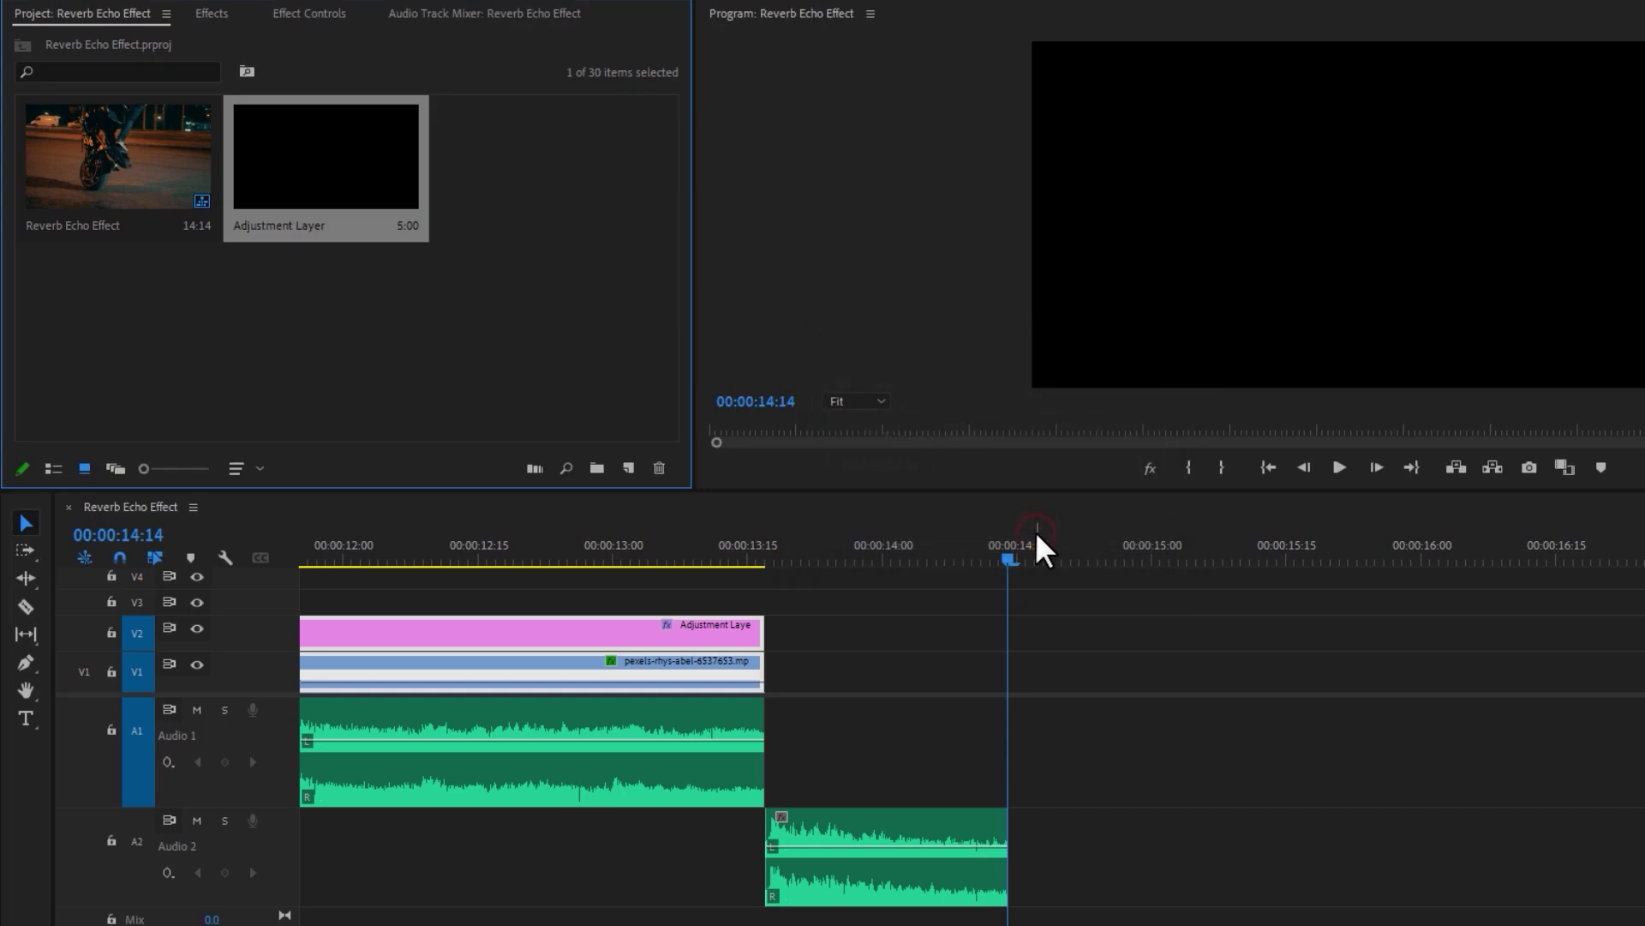
left_click_drag(369, 185, 787, 681)
- Play back the extended ending from 00:00:13:17
left_click(768, 559)
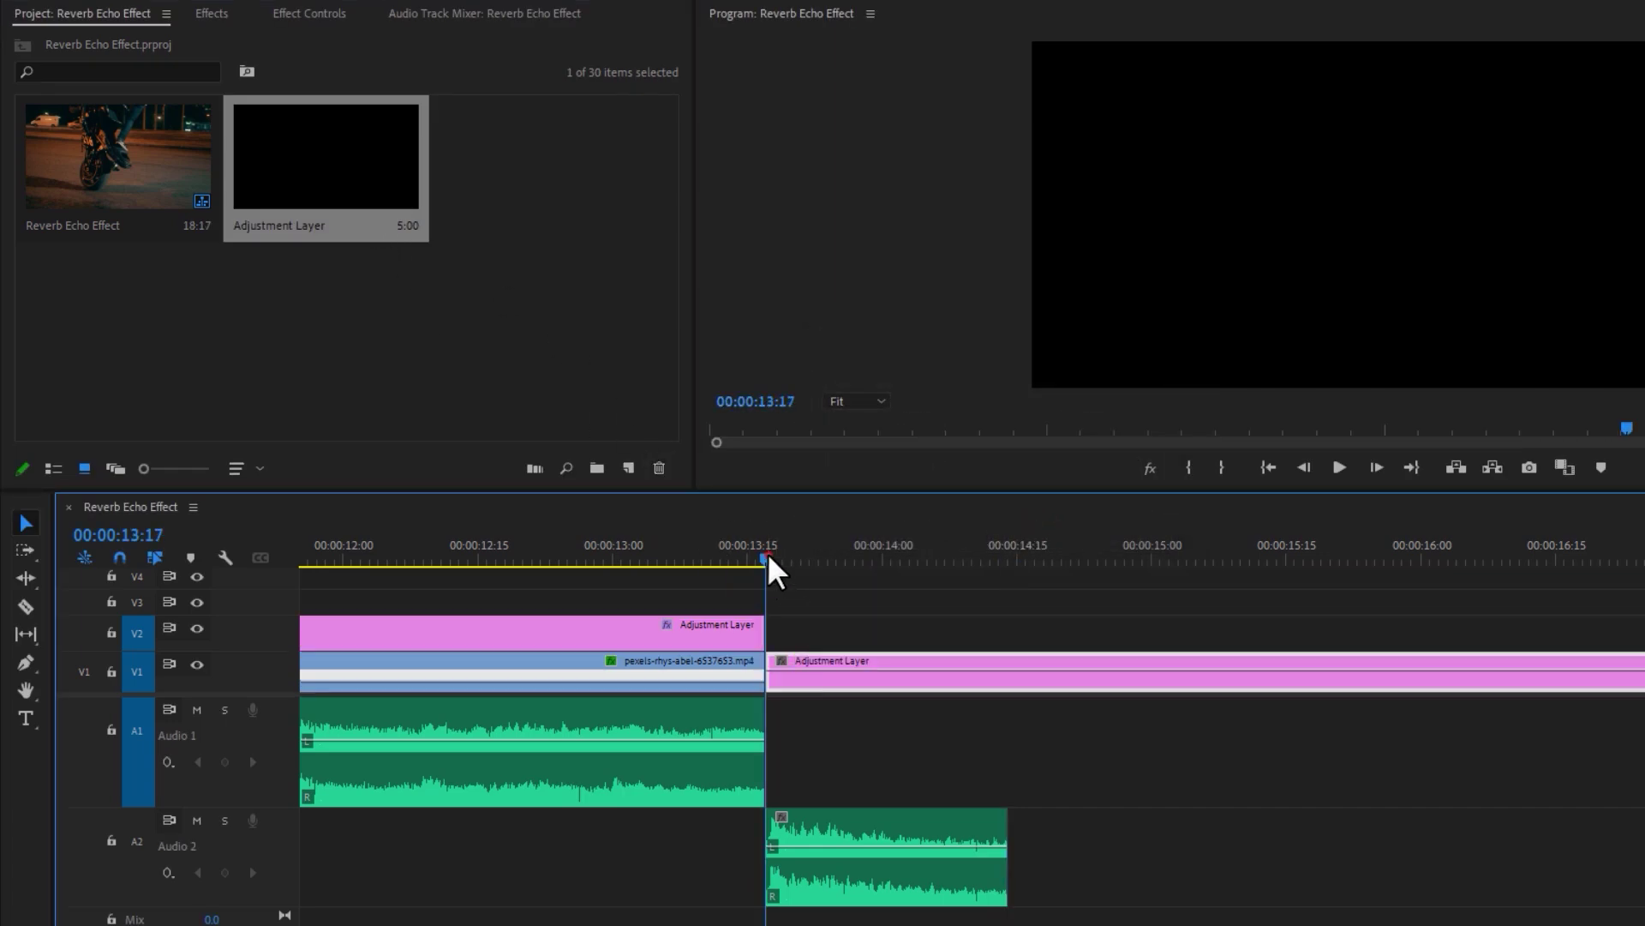
key("space")
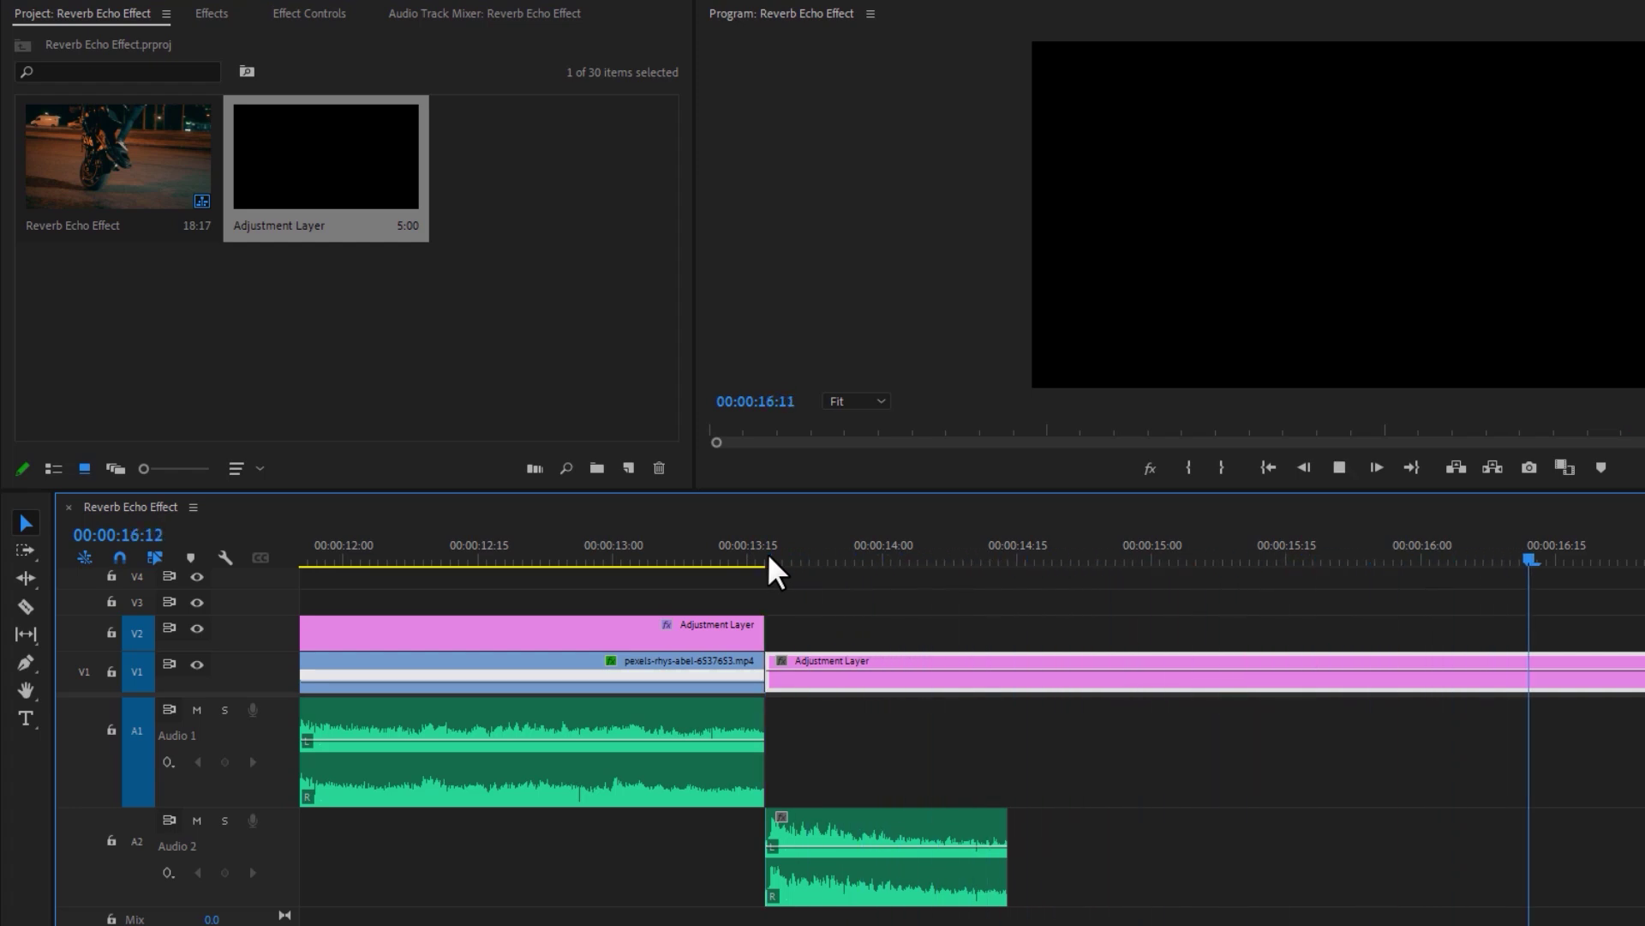
key("space")
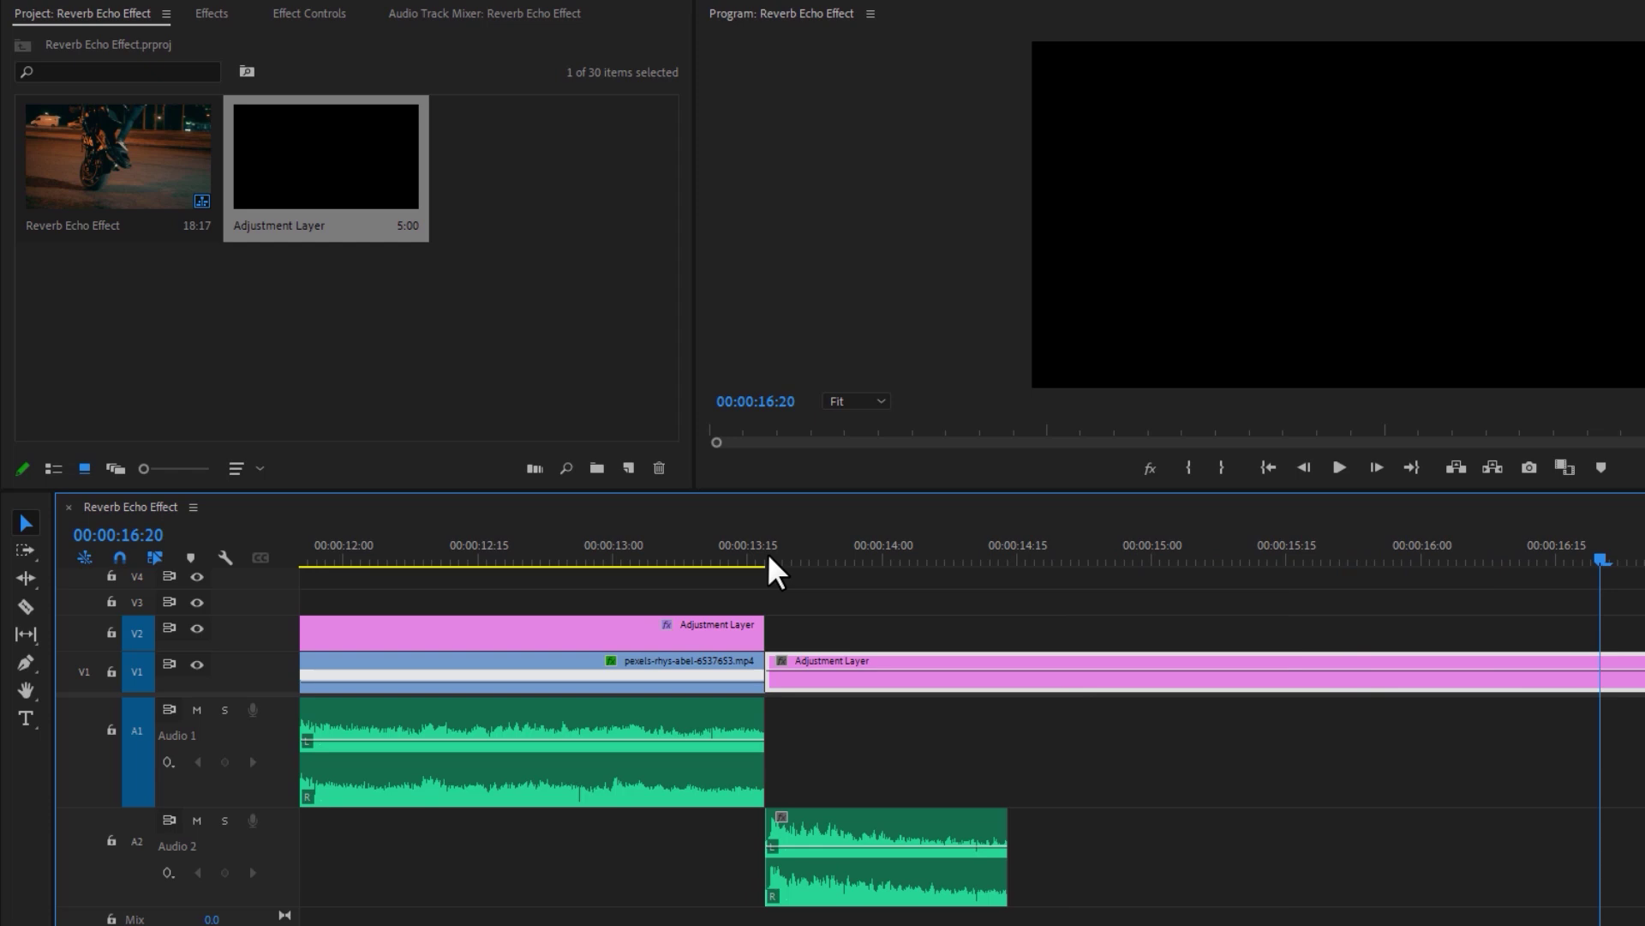
- Cut the V1 adjustment layer at 15:28, delete the remainder, and play back from 13:17
left_click(1407, 561)
key("ctrl+k")
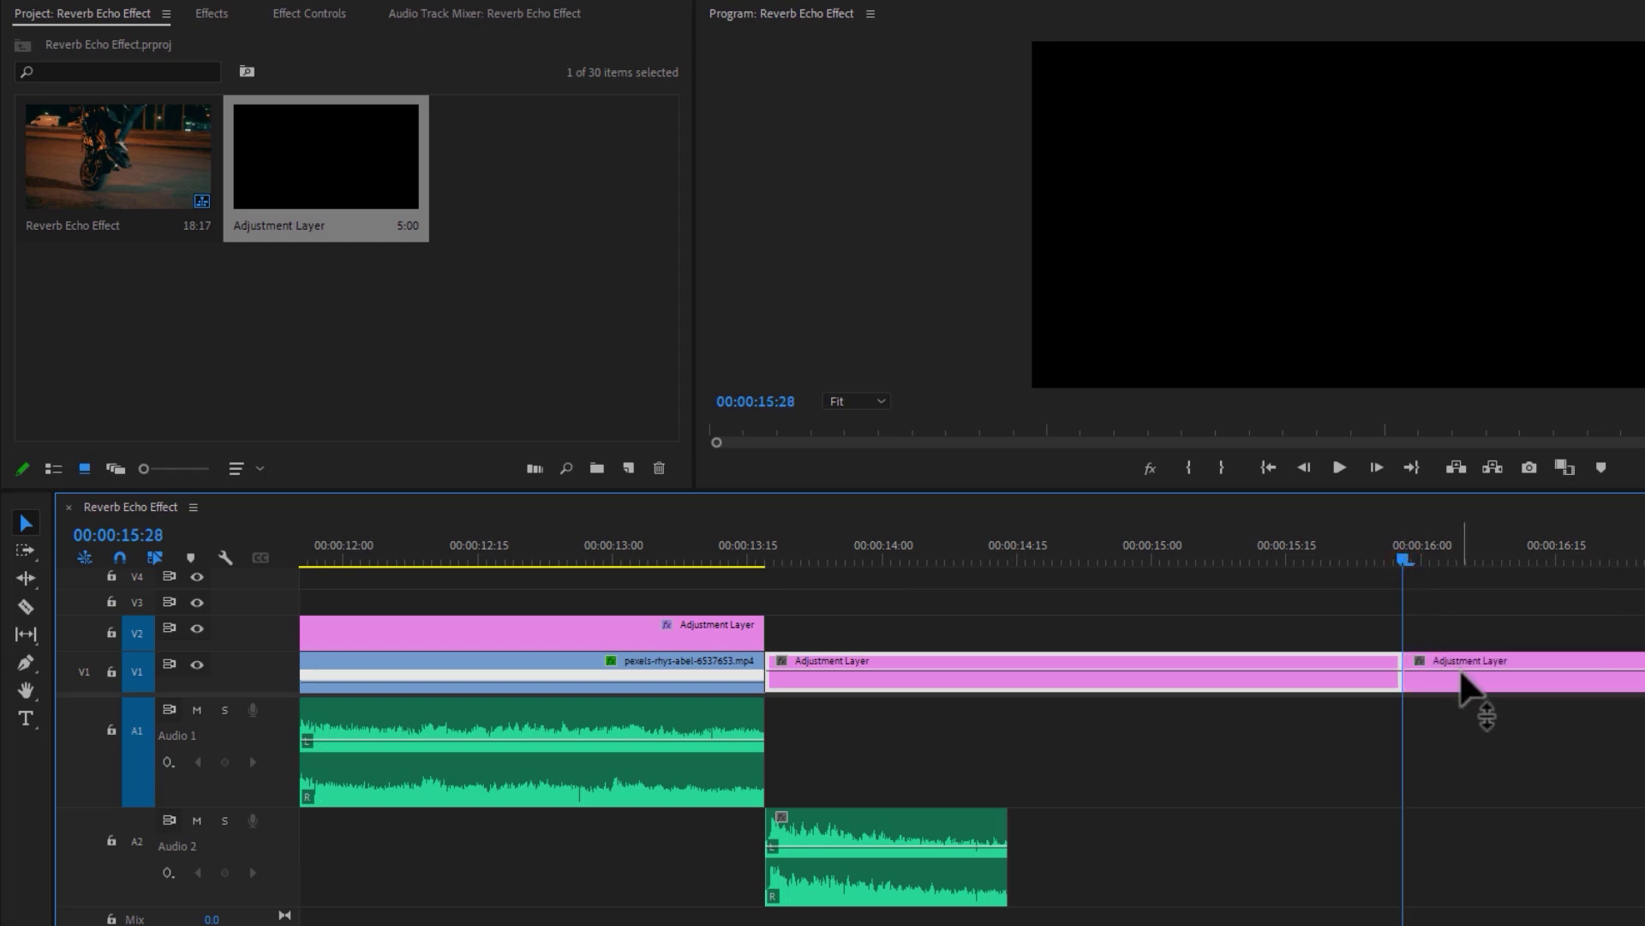
left_click(1462, 677)
key("Delete")
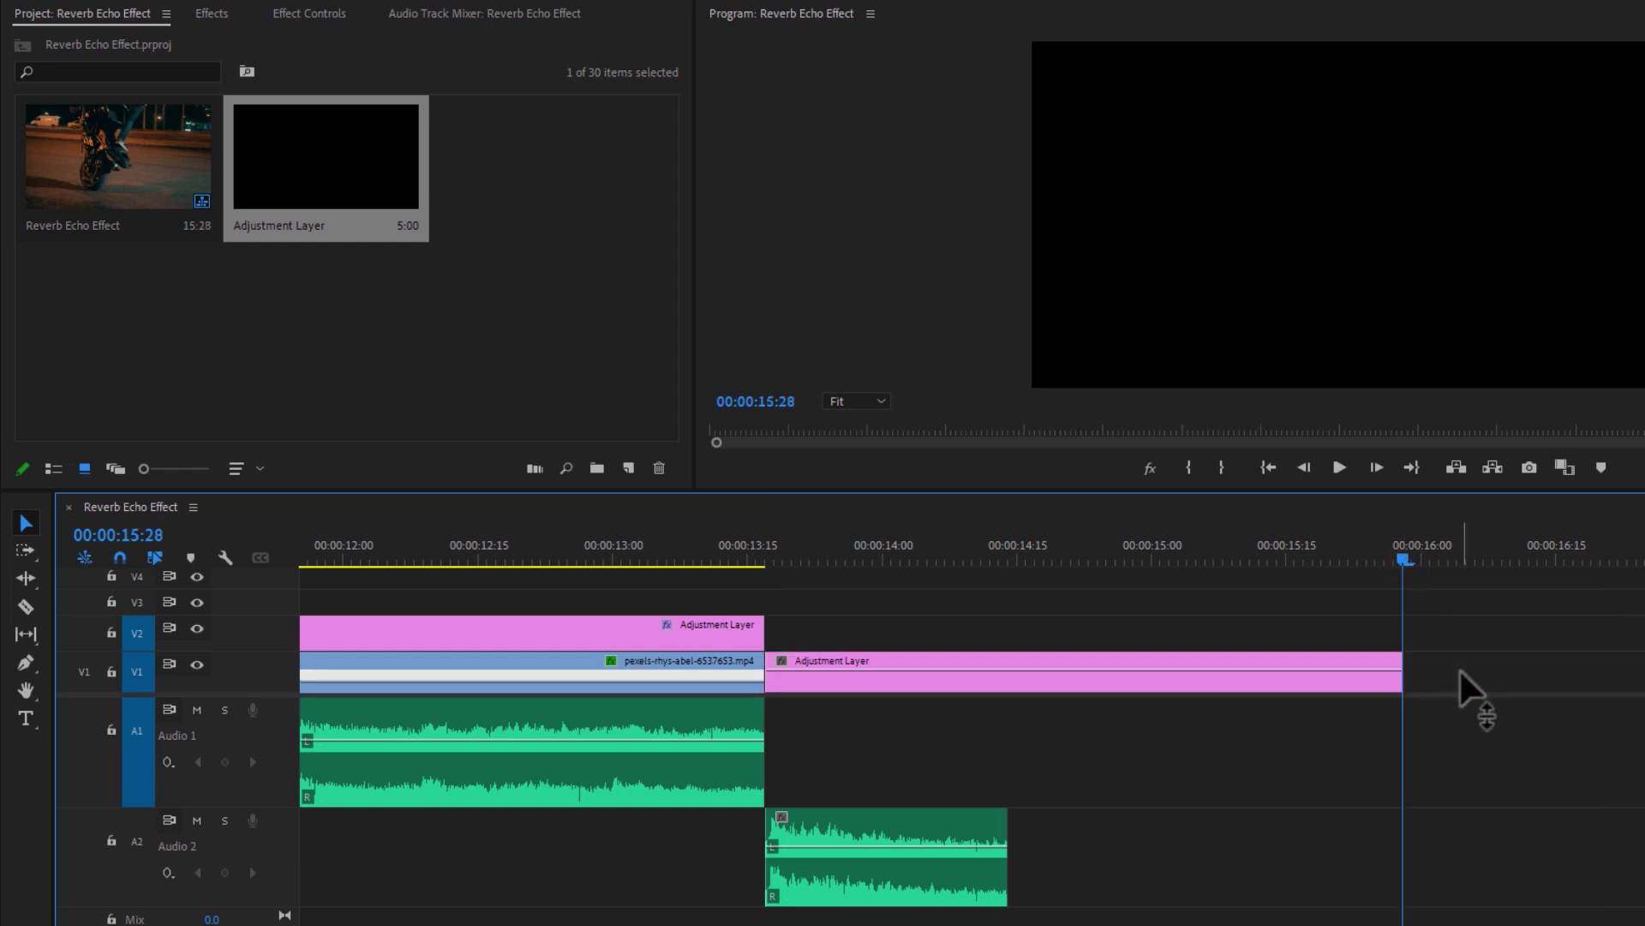
left_click(768, 557)
key("space")
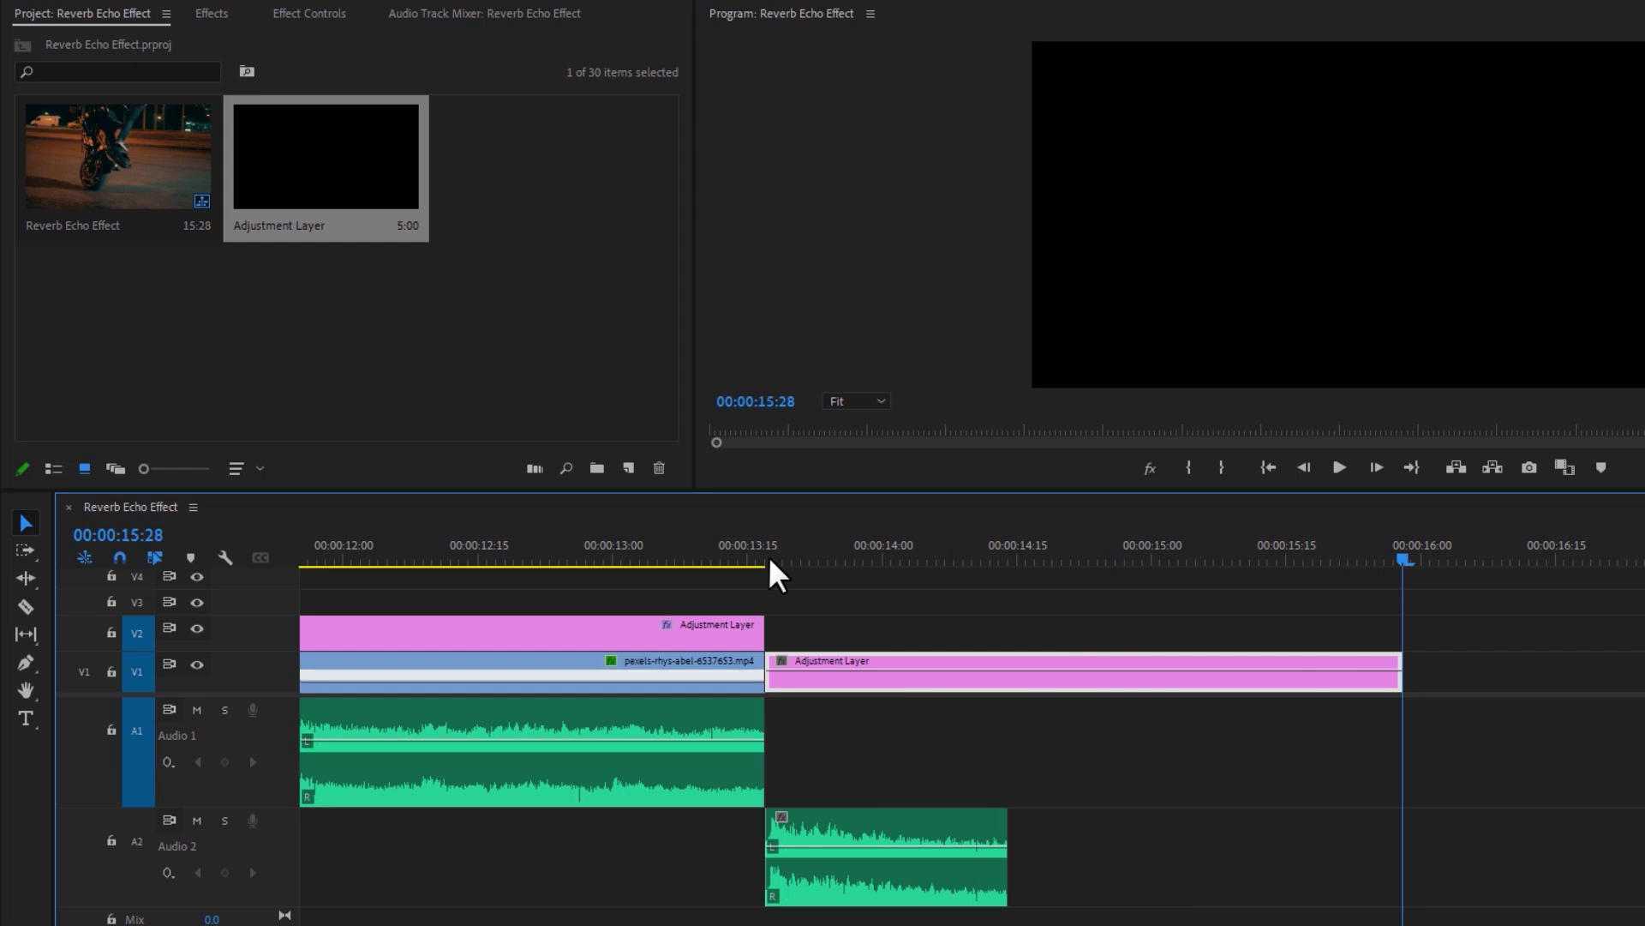
- Add the Show Keyframes button to the Audio 2 track header through Customize
right_click(275, 841)
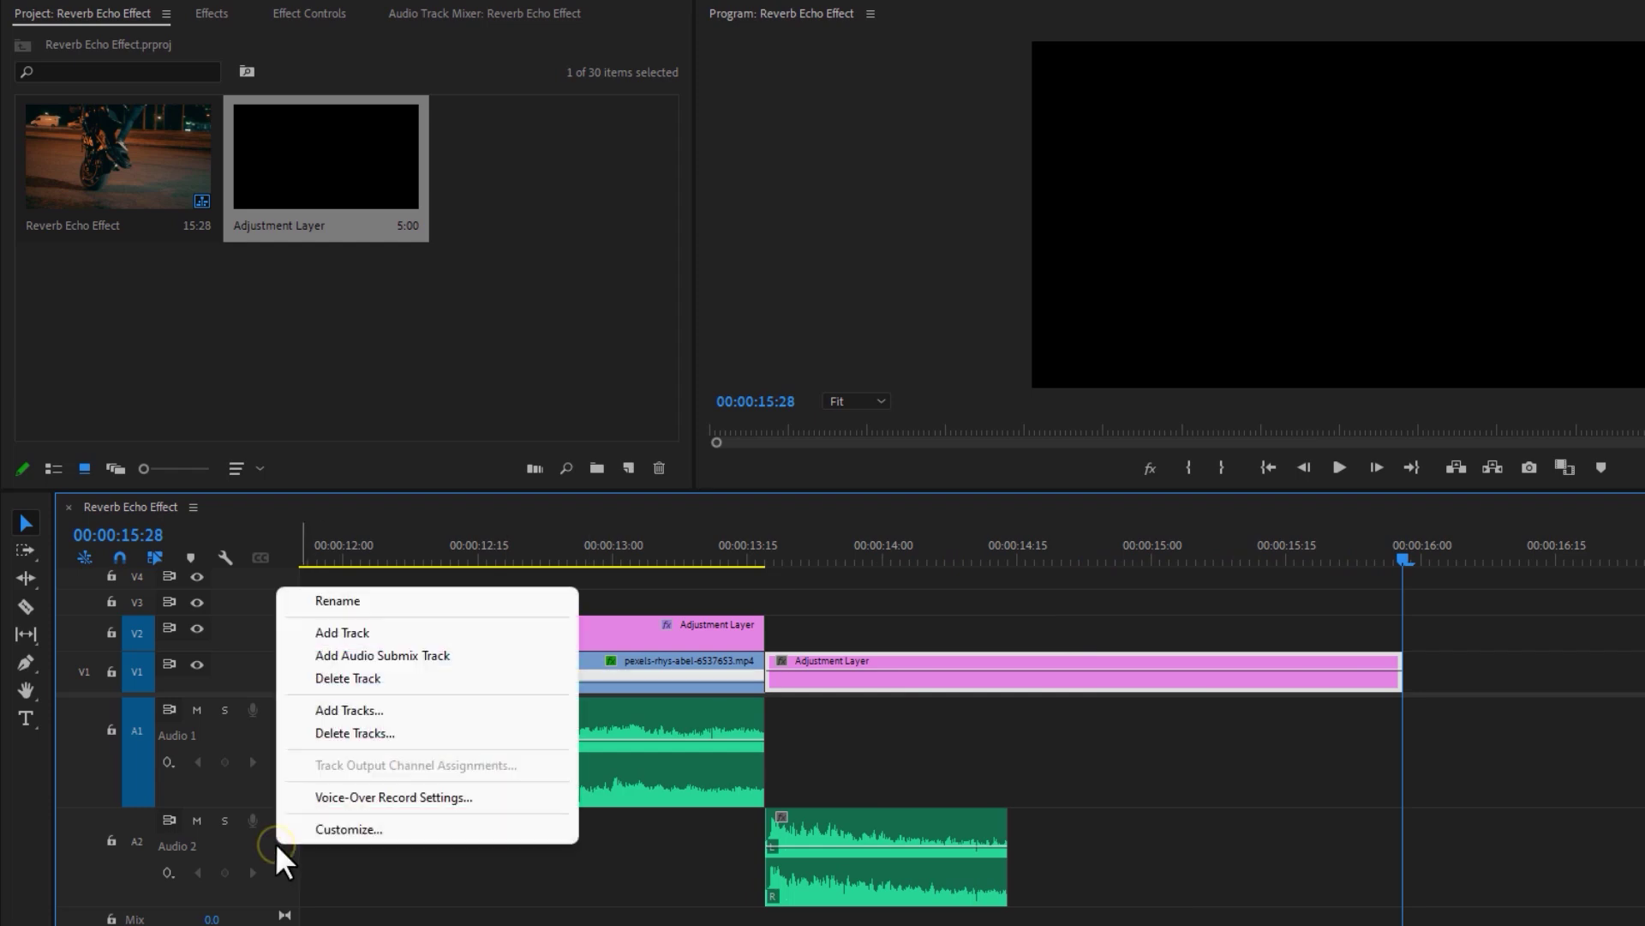
left_click(384, 830)
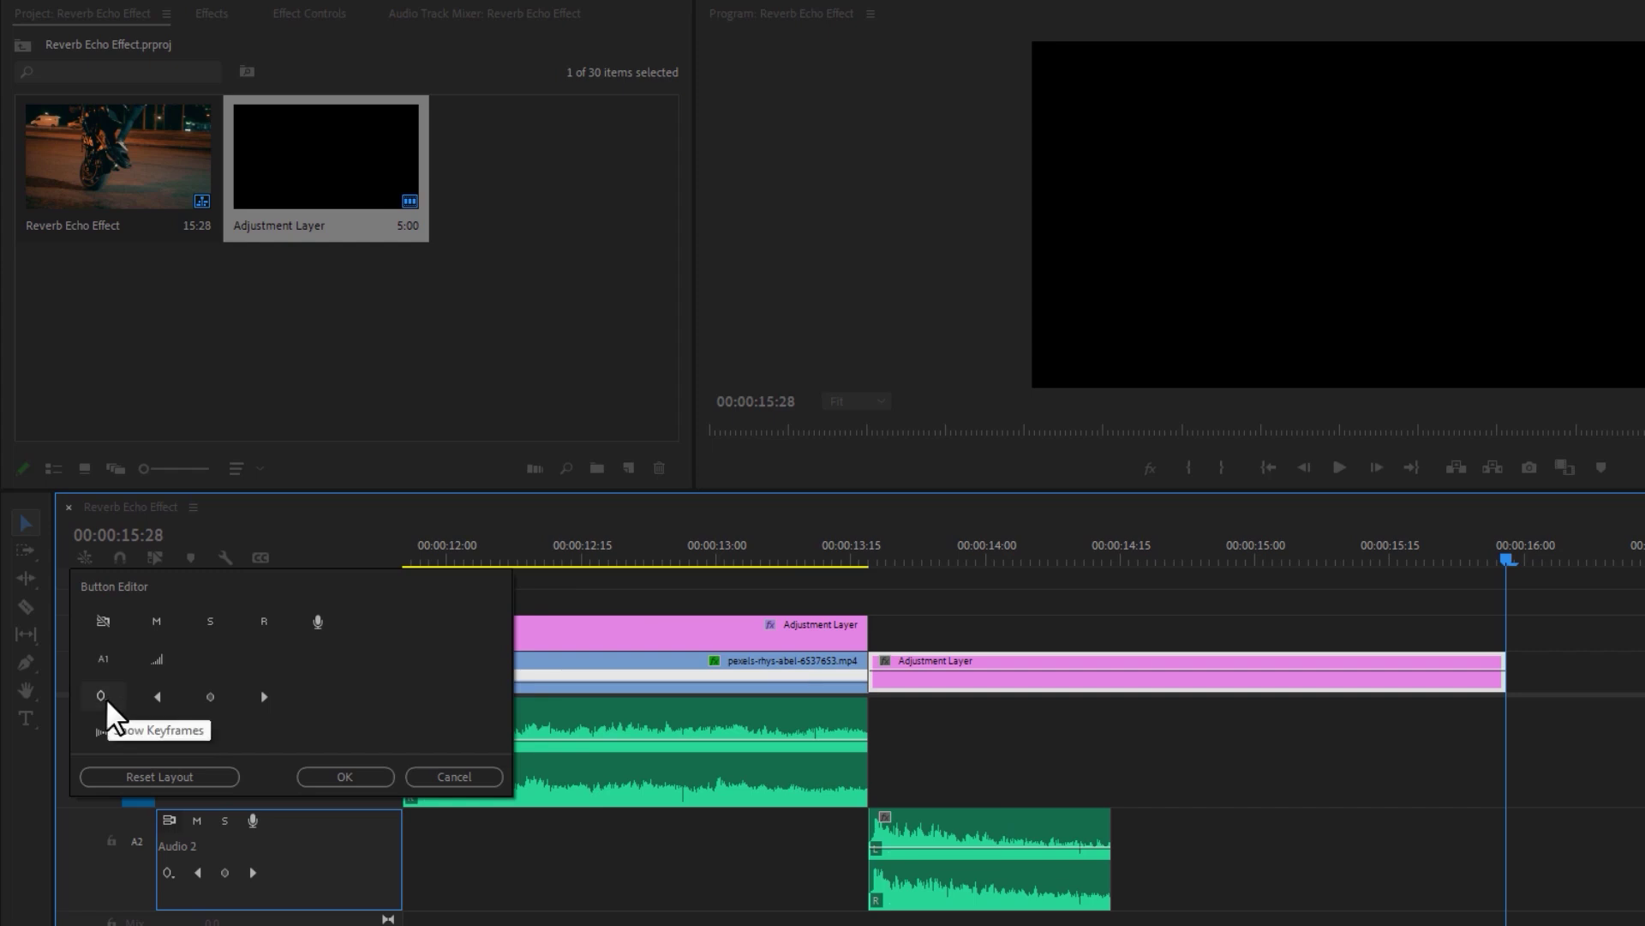
left_click_drag(108, 701, 176, 874)
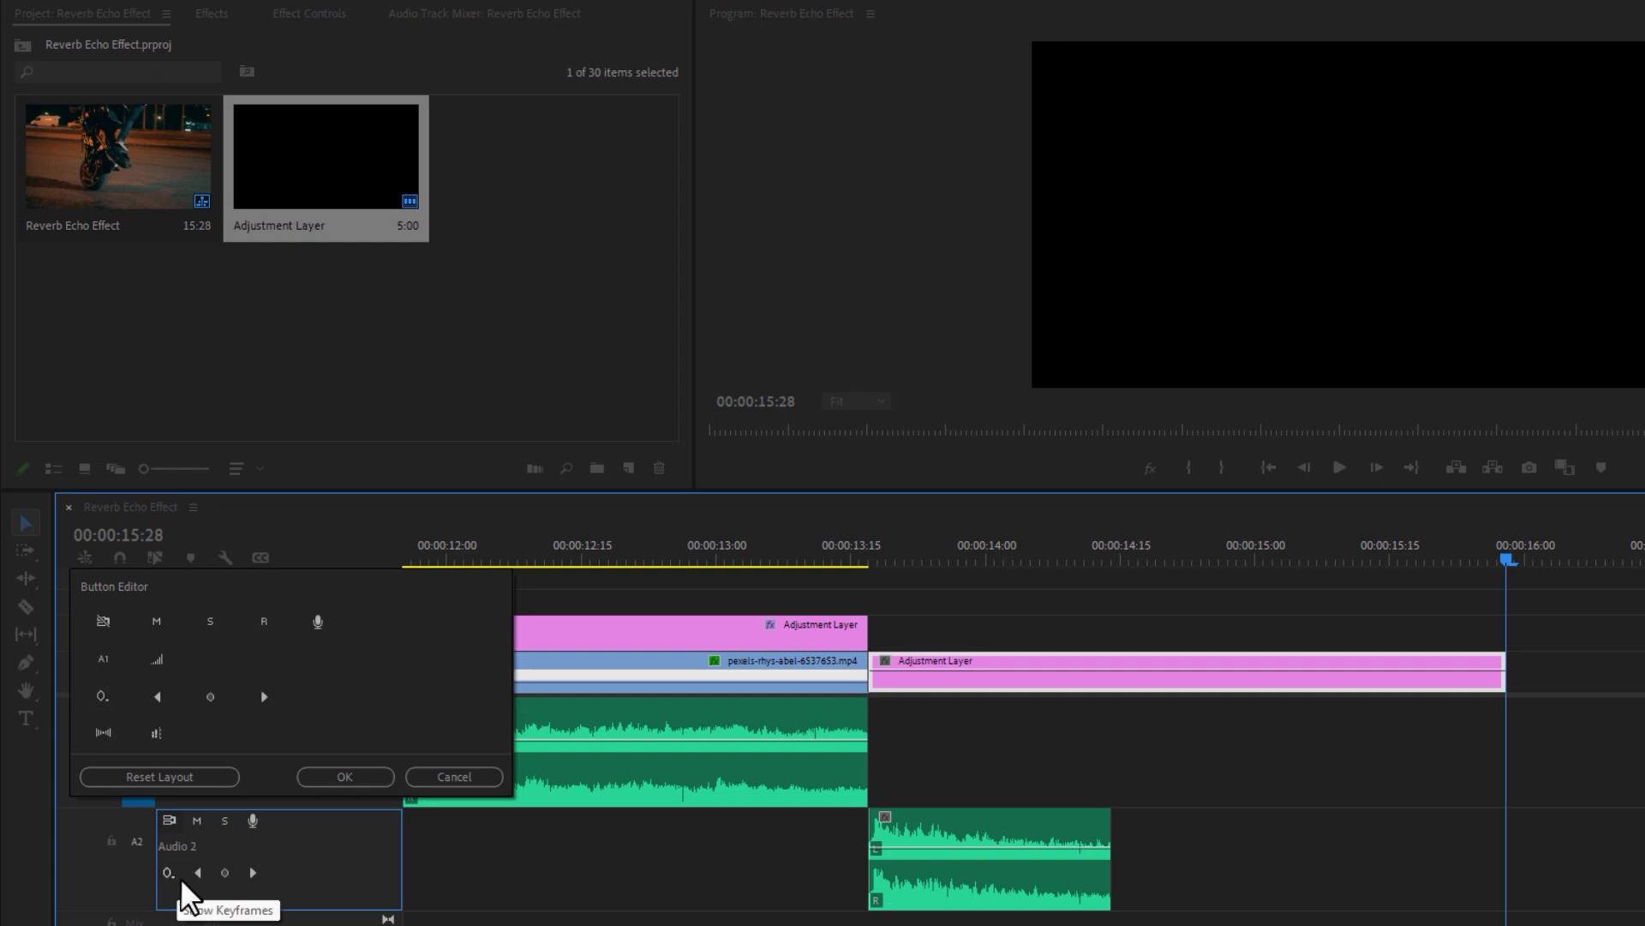
left_click(355, 782)
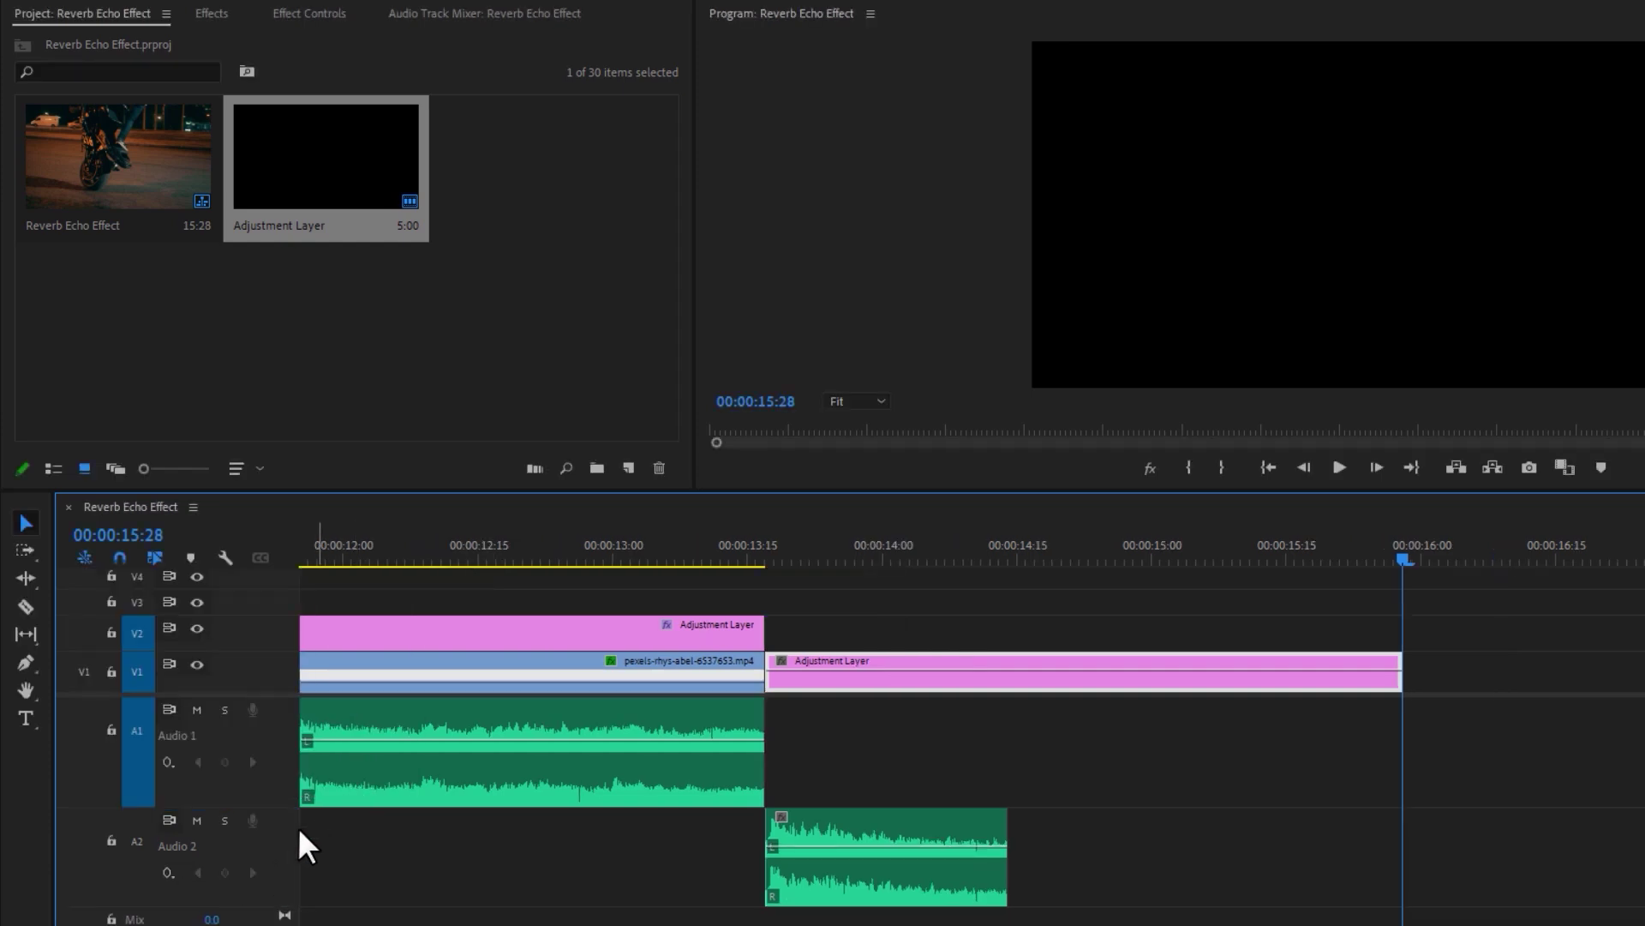
- Show the Audio 2 track volume line, undoing an accidental volume raise
left_click(177, 875)
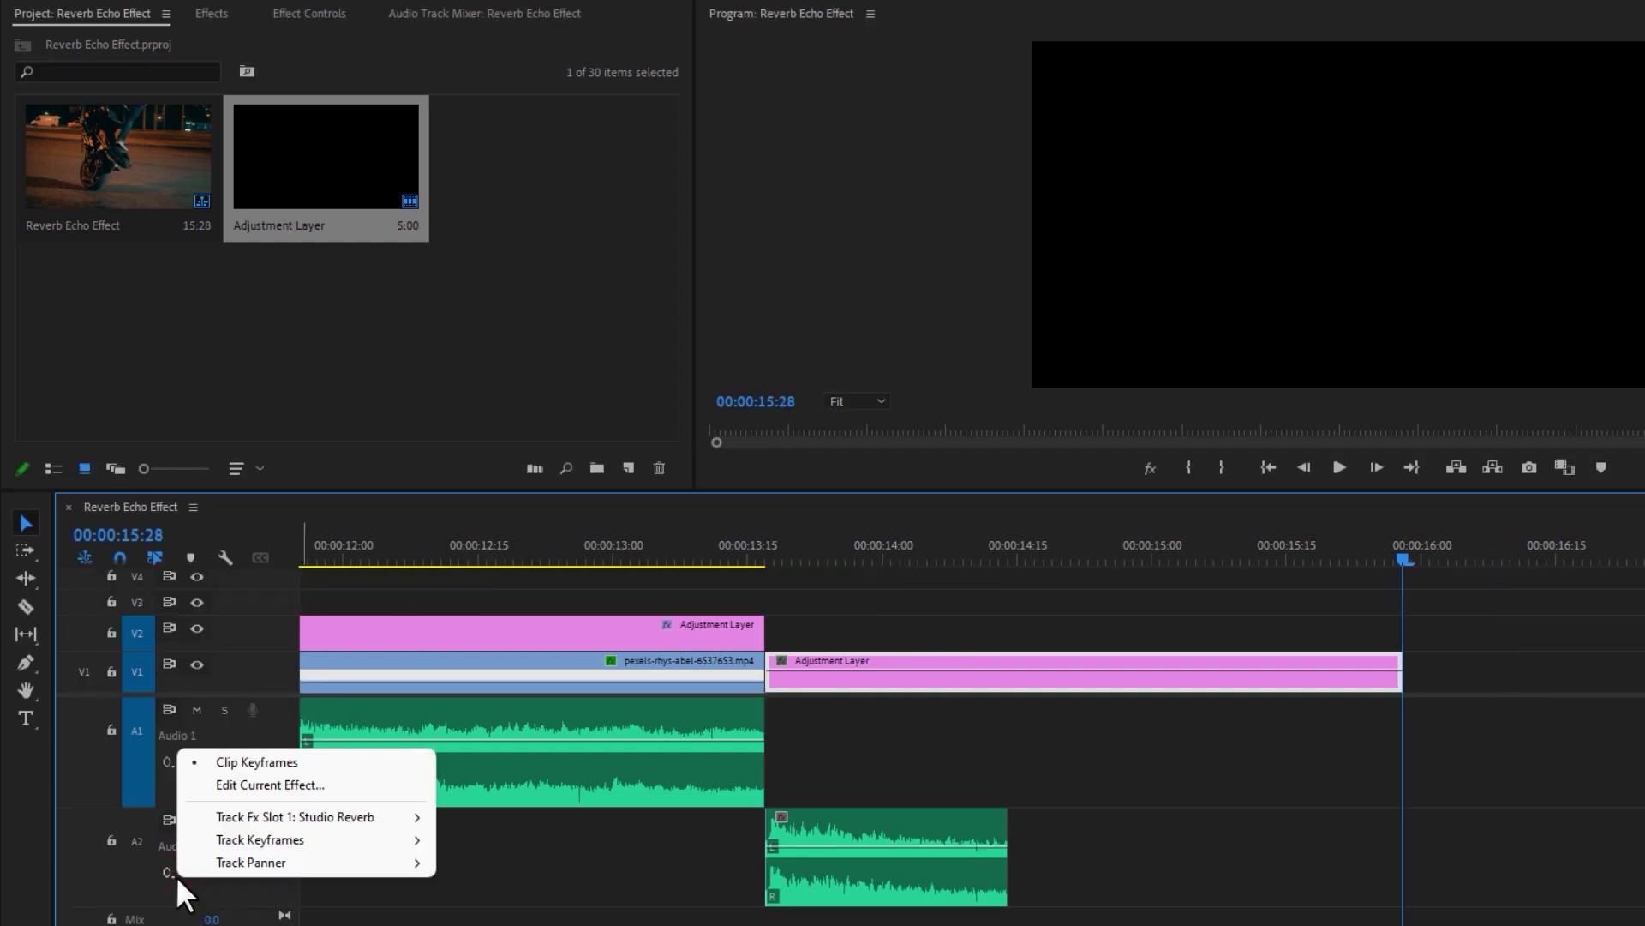
mouse_move(259, 841)
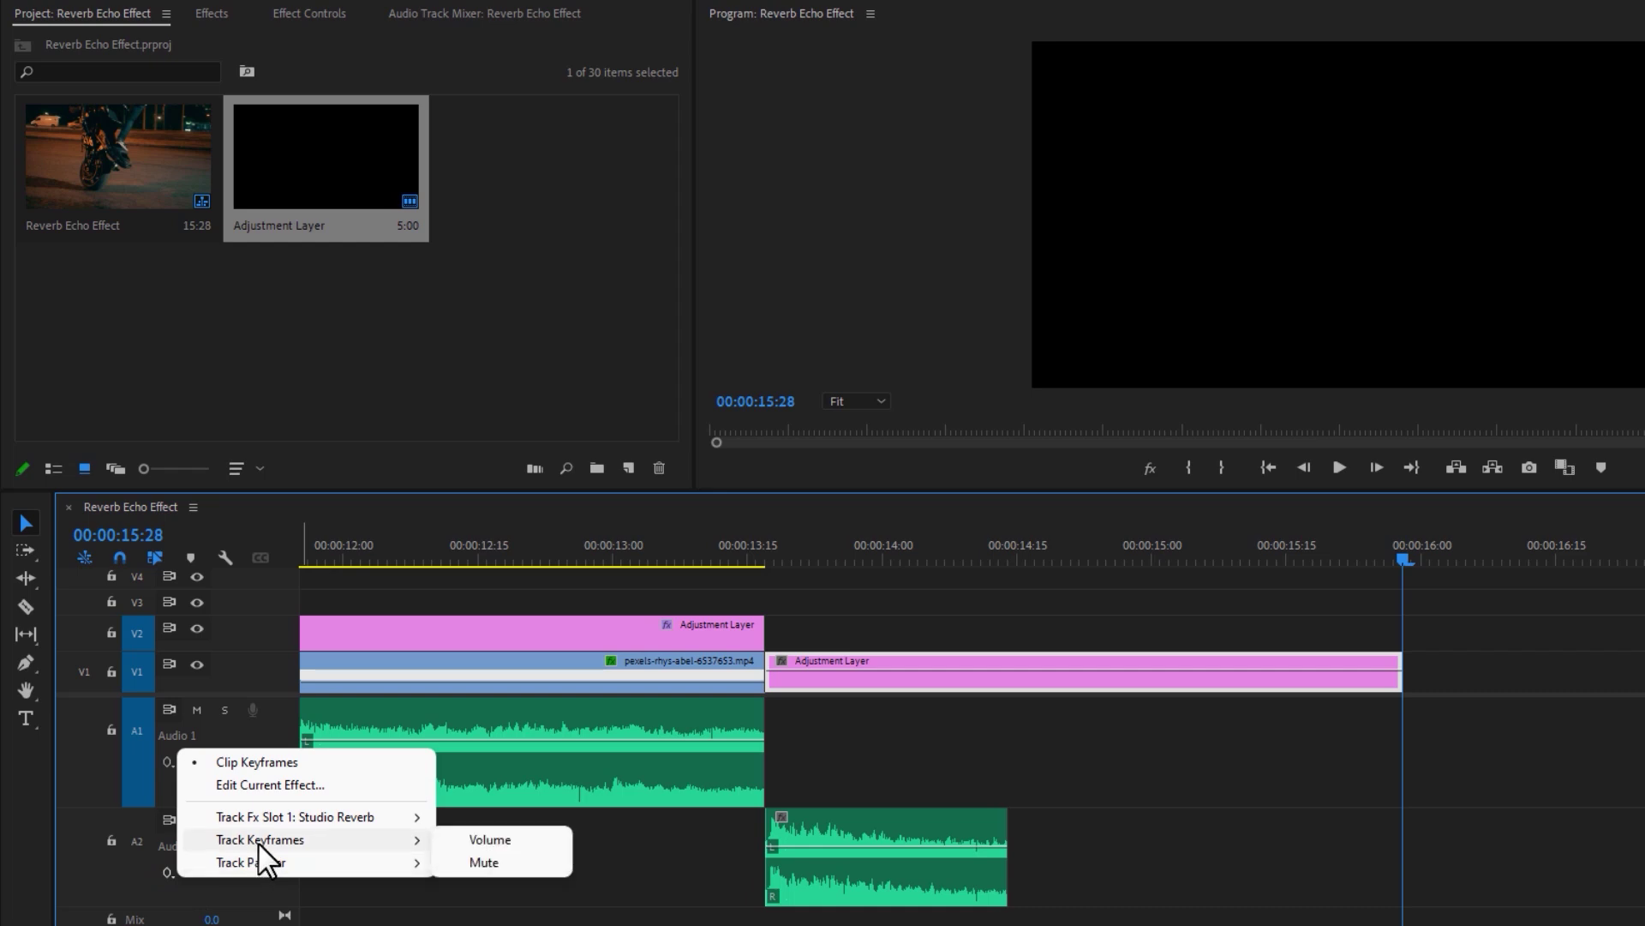
left_click(511, 845)
mouse_move(510, 845)
left_mouse_down()
mouse_move(511, 889)
mouse_move(511, 826)
left_mouse_up()
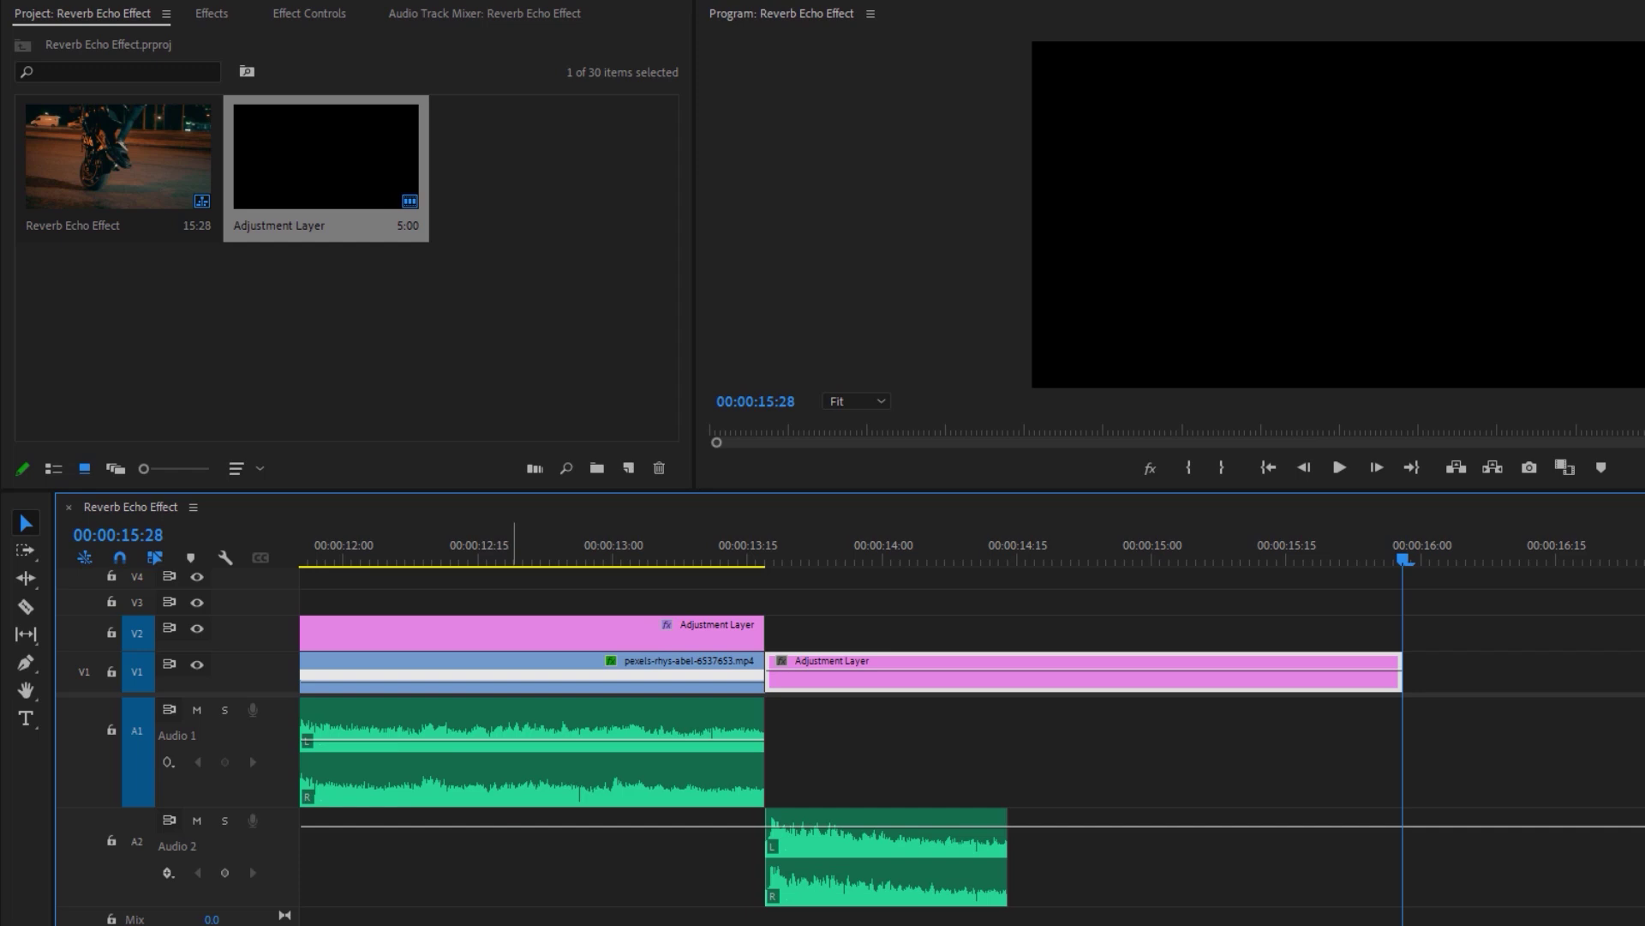
key("ctrl+z")
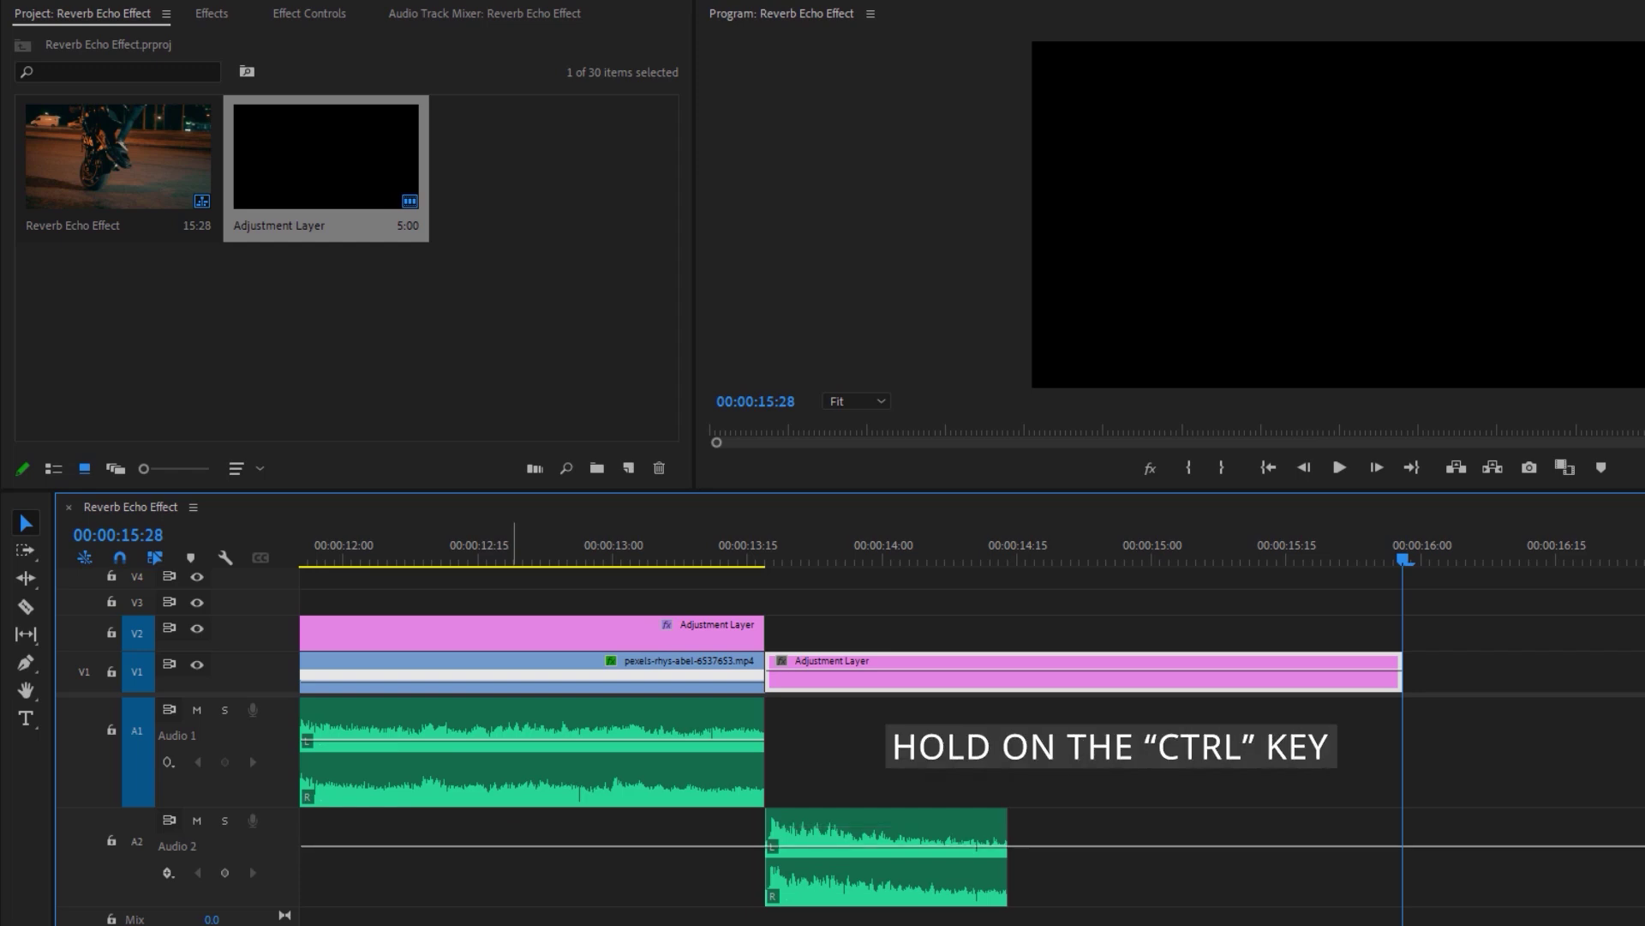
- Add volume keyframes at the clip end and 15:28, pulling the 15:28 one down to fade out
left_click(1013, 847, "ctrl")
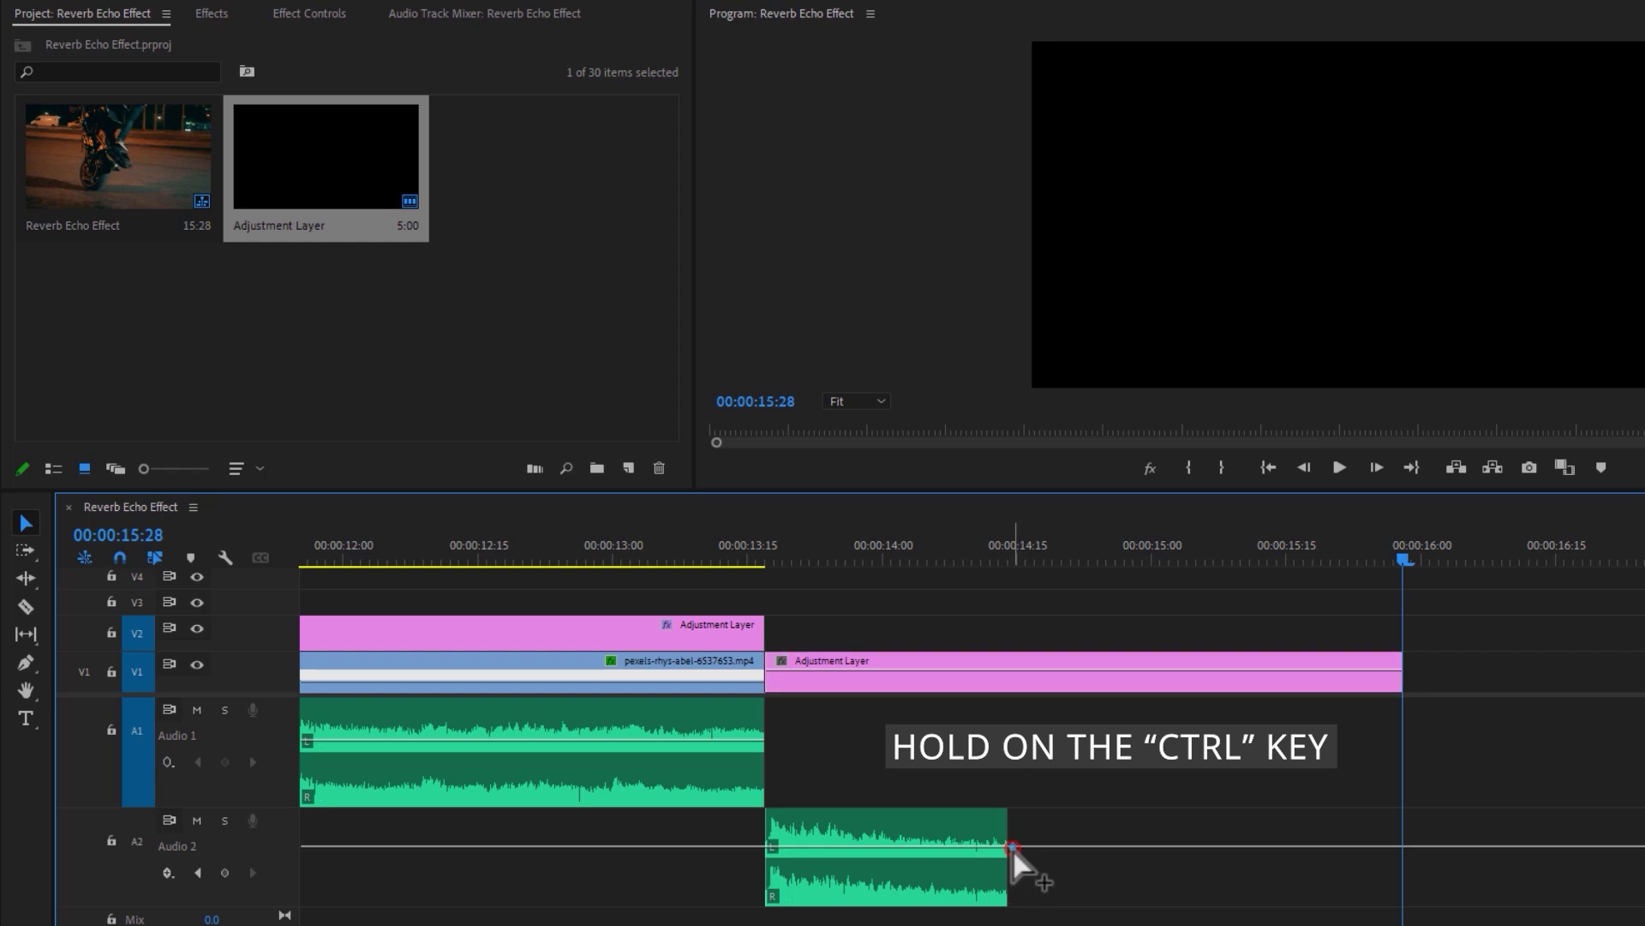
left_click(1406, 846, "ctrl")
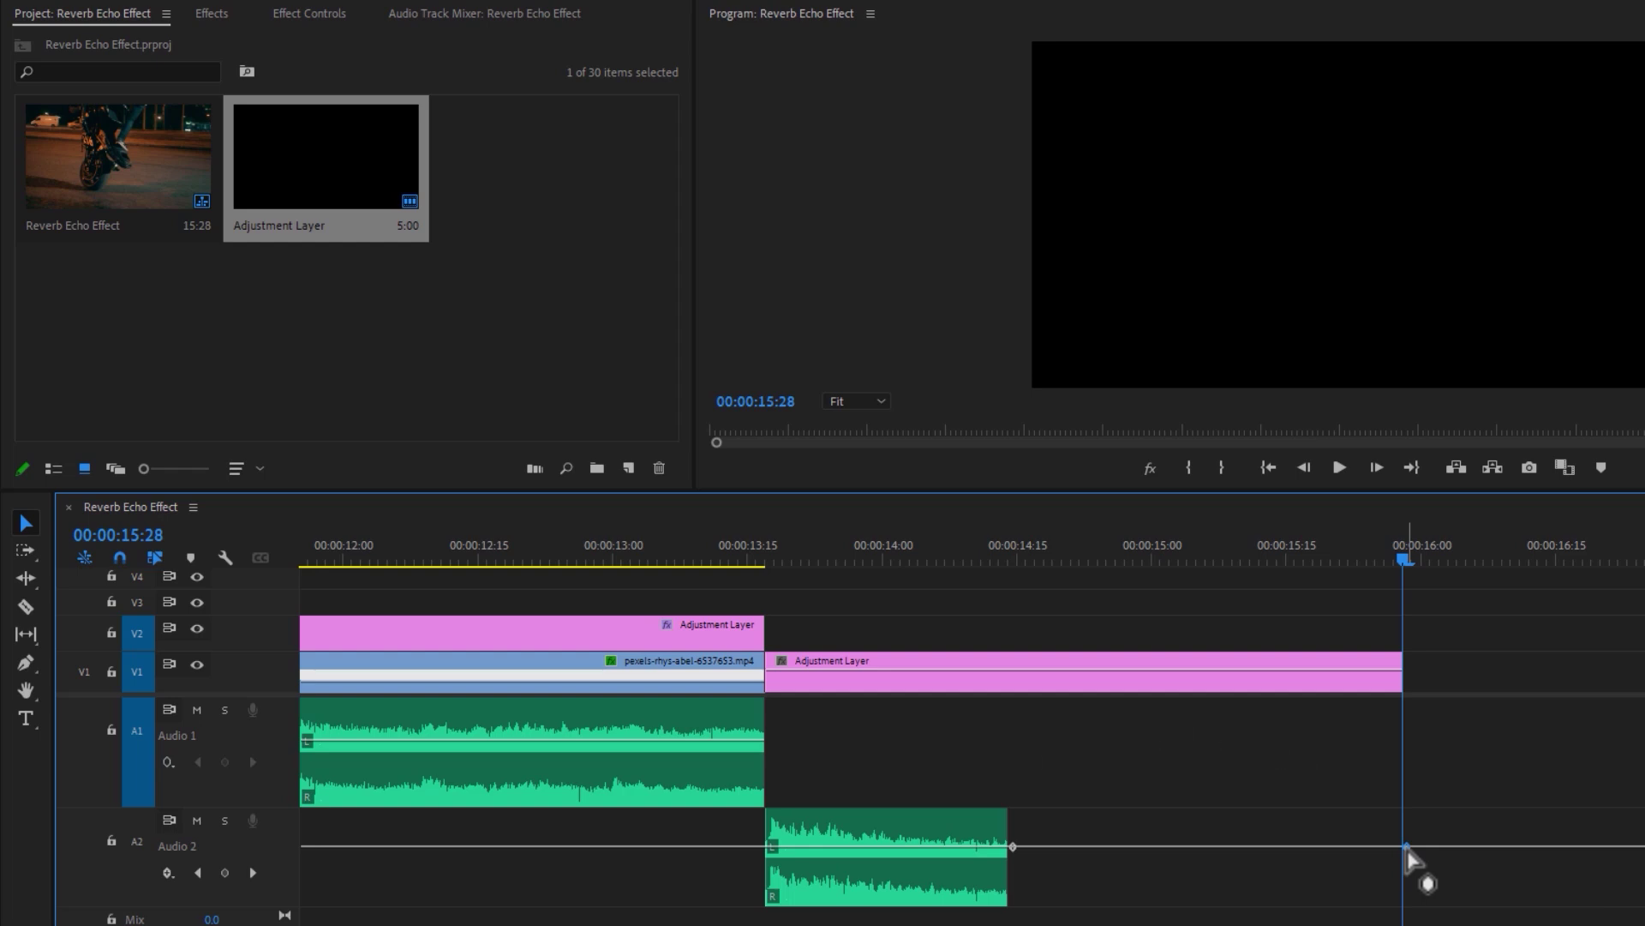
left_click_drag(1406, 847, 1404, 898)
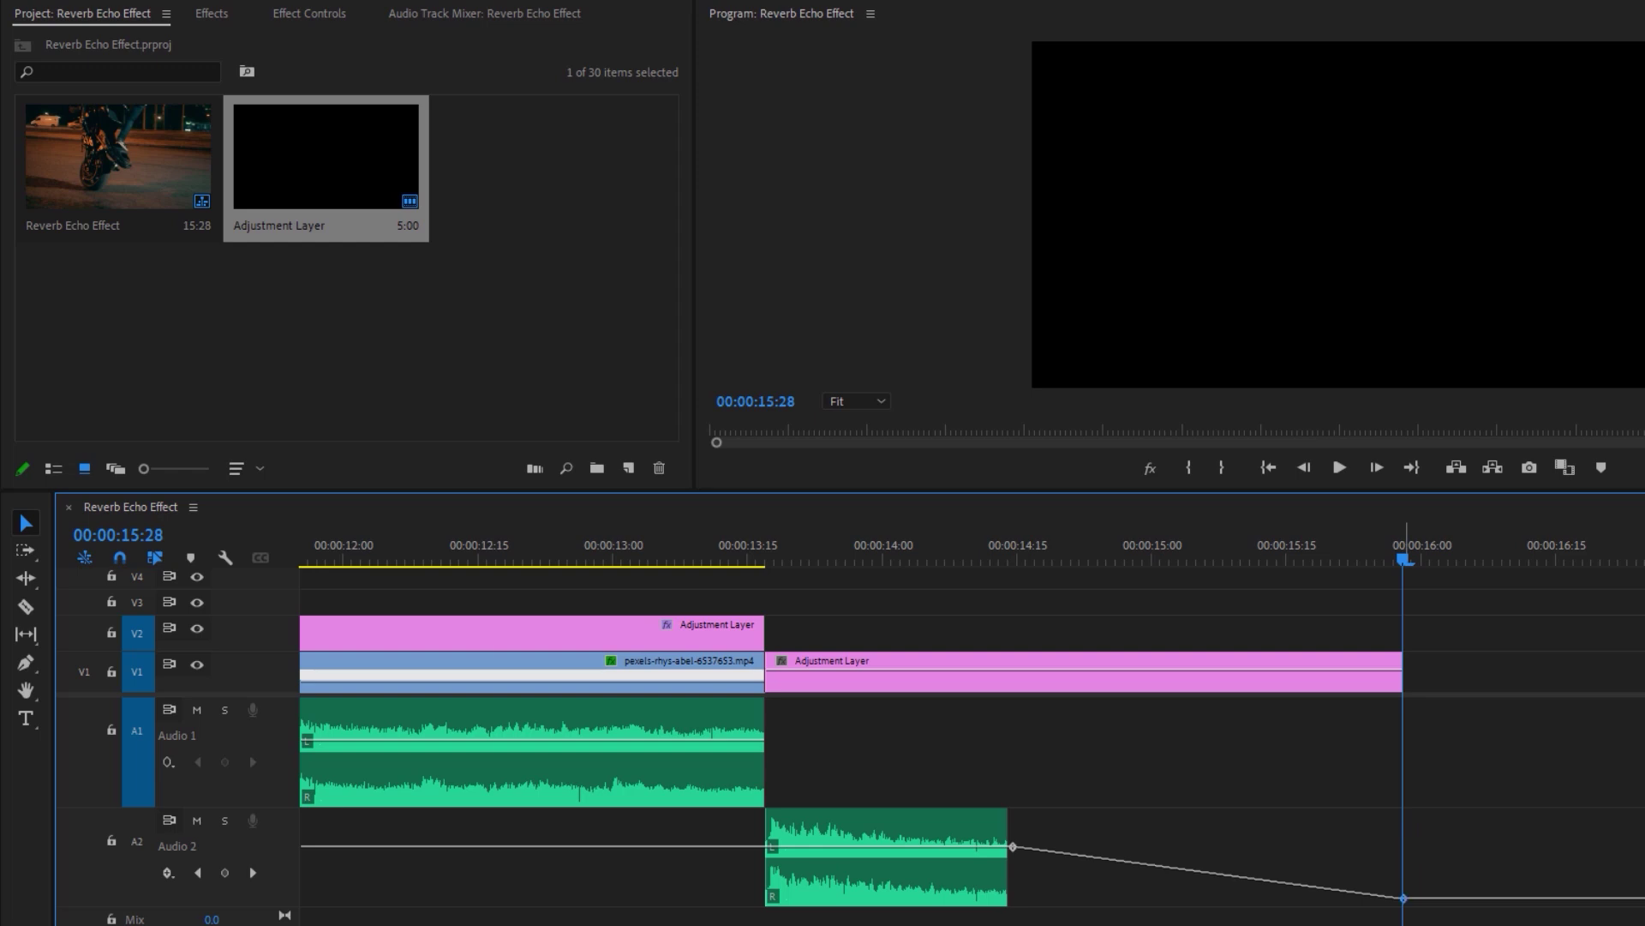
left_click(764, 562)
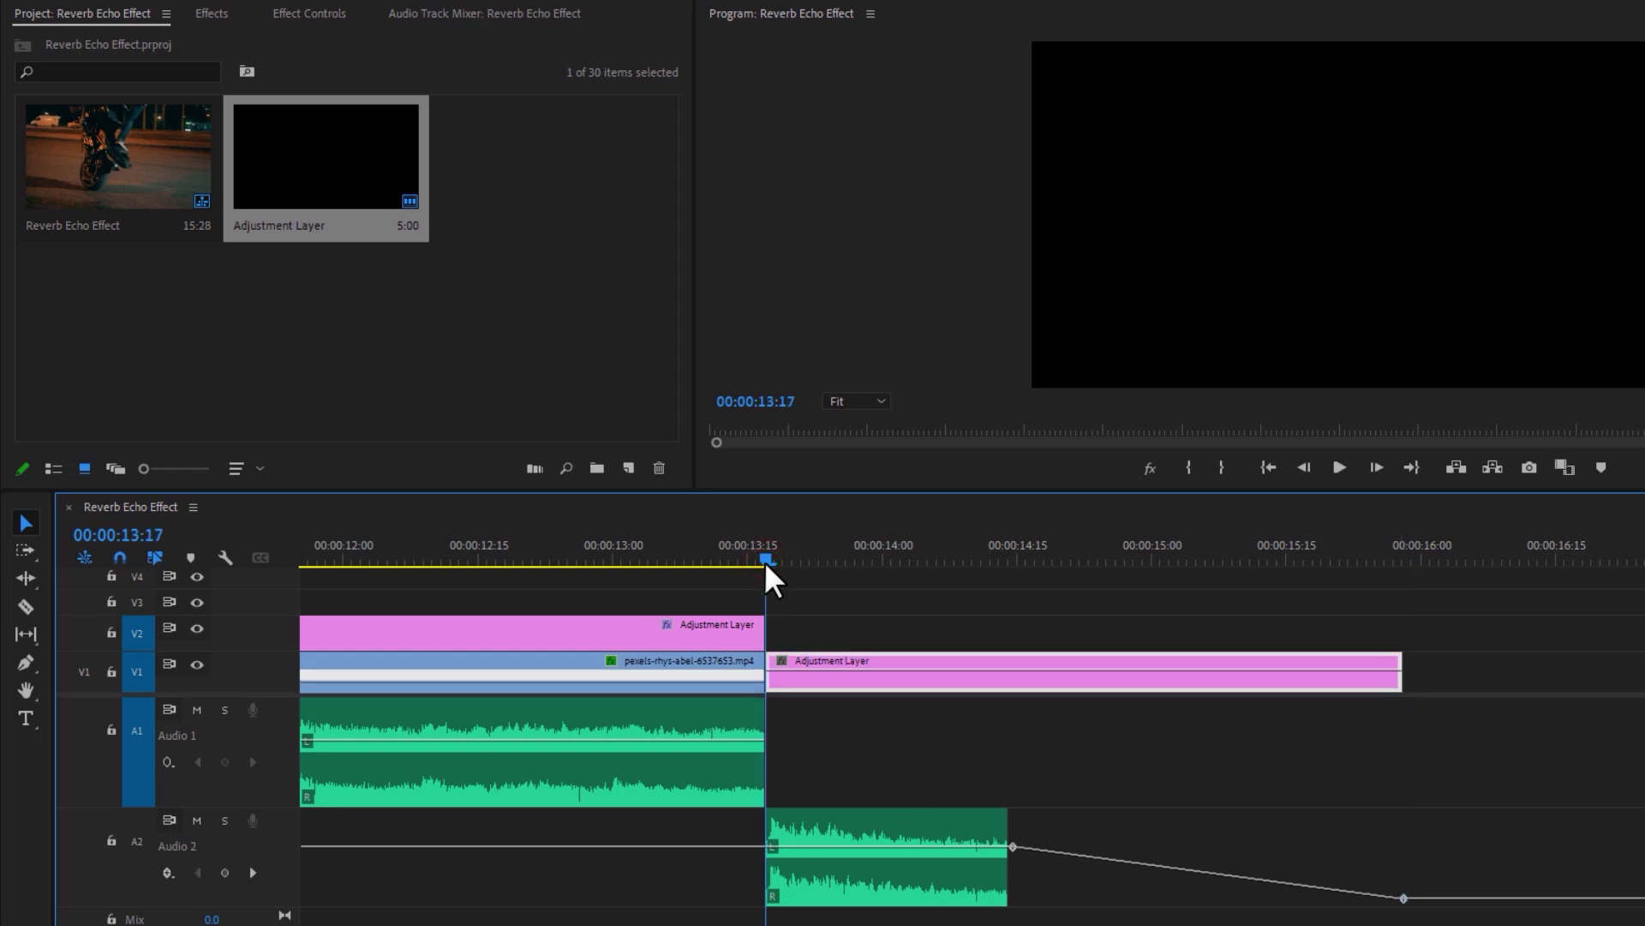
key("space")
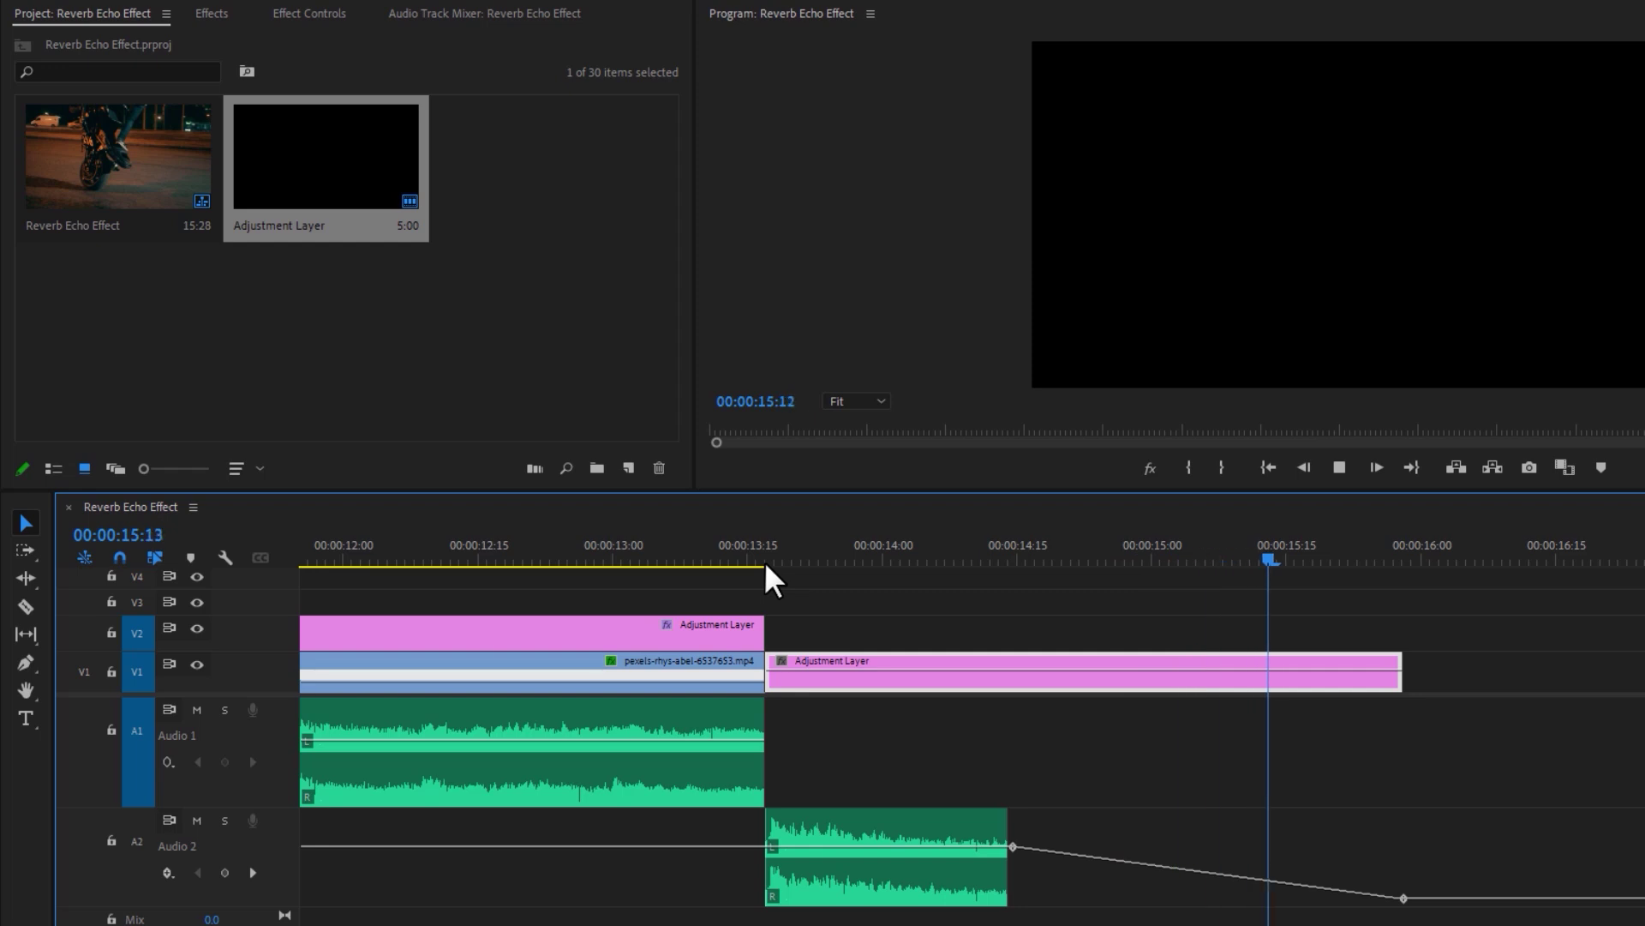